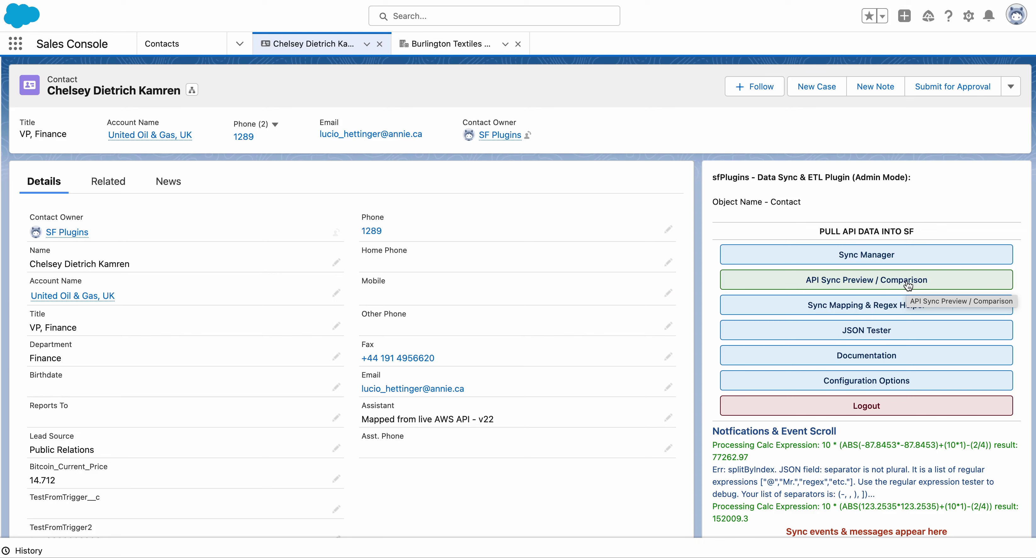
Open the API sync preview for the contact and examine the processed calculation expression and the RandomUser API endpoint
{"action": "left_click", "coordinate": [924, 282]}
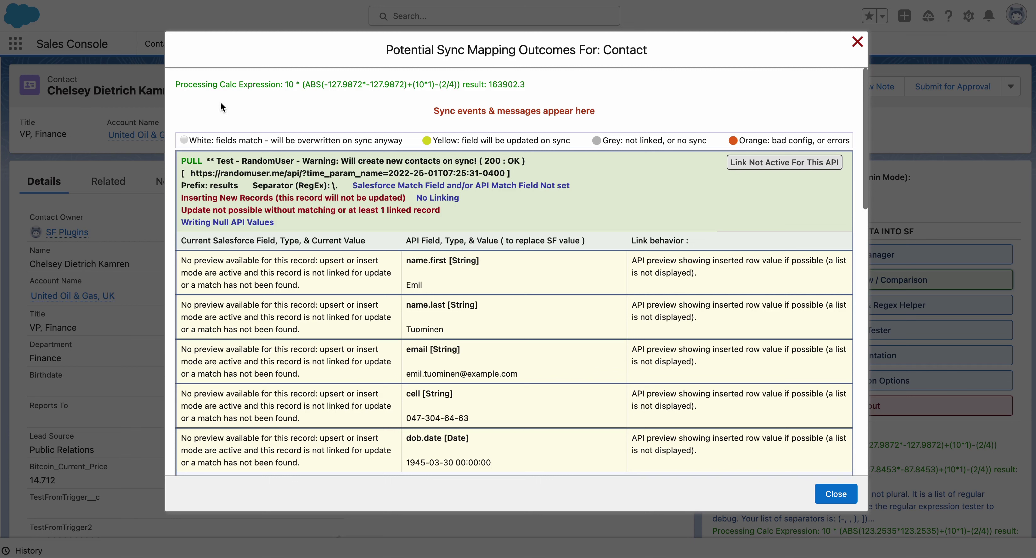
{"action": "left_click_drag", "start_coordinate": [174, 84], "coordinate": [553, 77]}
{"action": "triple_click", "coordinate": [553, 77]}
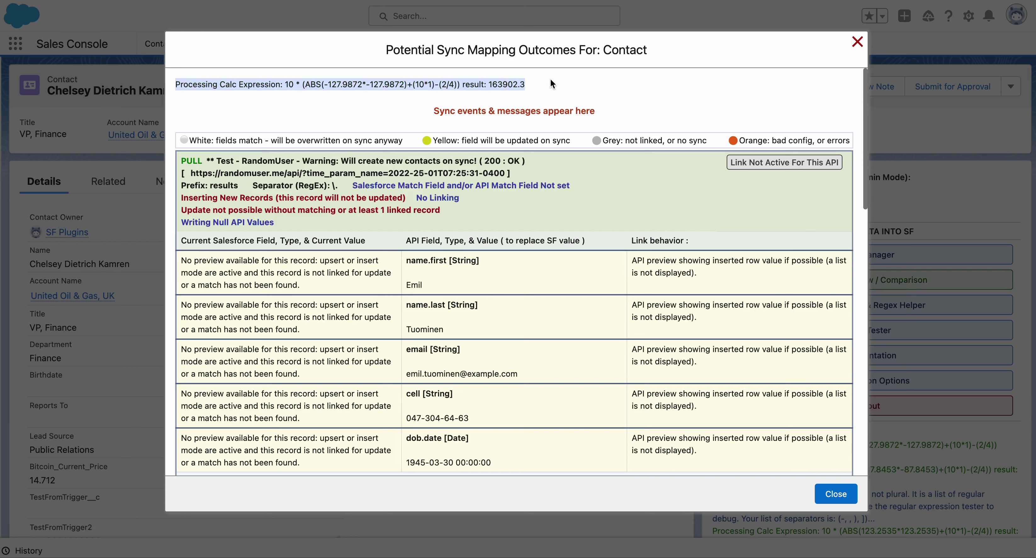
{"action": "left_click", "coordinate": [305, 98]}
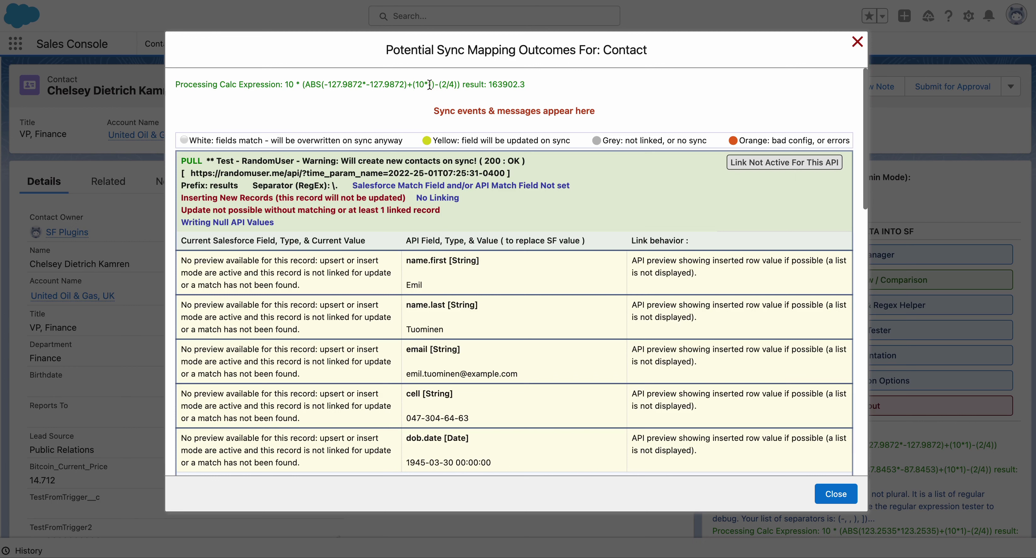
{"action": "left_click_drag", "start_coordinate": [489, 86], "coordinate": [527, 87]}
{"action": "left_click", "coordinate": [553, 85]}
{"action": "left_click_drag", "start_coordinate": [188, 173], "coordinate": [506, 169]}
Examine the previewed API fields, focusing on the dob.date re-cast and the calculated location.coordinates.longitude value
{"action": "scroll", "coordinate": [491, 219], "scroll_direction": "down", "scroll_amount": 3}
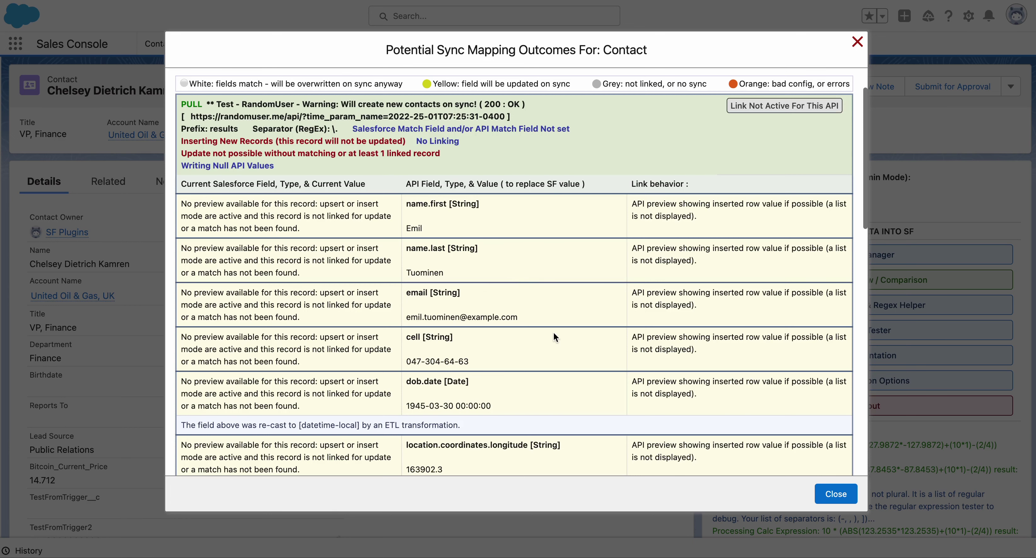
{"action": "scroll", "coordinate": [543, 339], "scroll_direction": "down", "scroll_amount": 3}
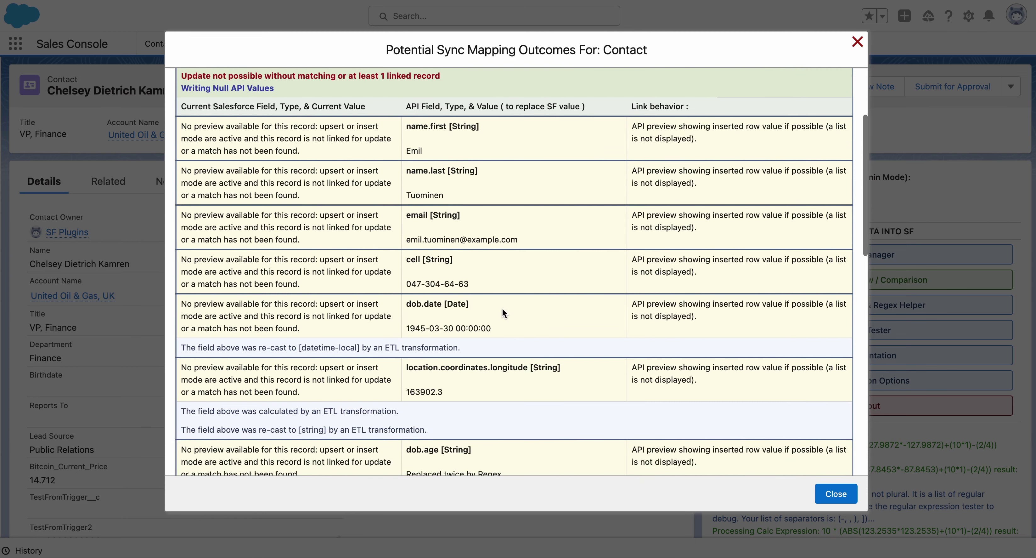
{"action": "scroll", "coordinate": [503, 308], "scroll_direction": "down", "scroll_amount": 2}
{"action": "left_click_drag", "start_coordinate": [181, 312], "coordinate": [472, 314]}
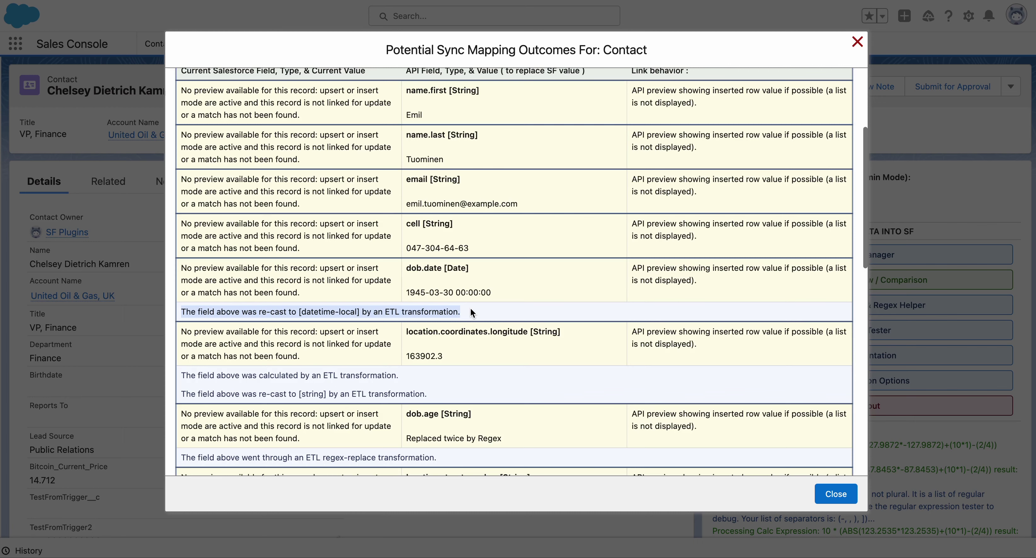
{"action": "left_click", "coordinate": [518, 359]}
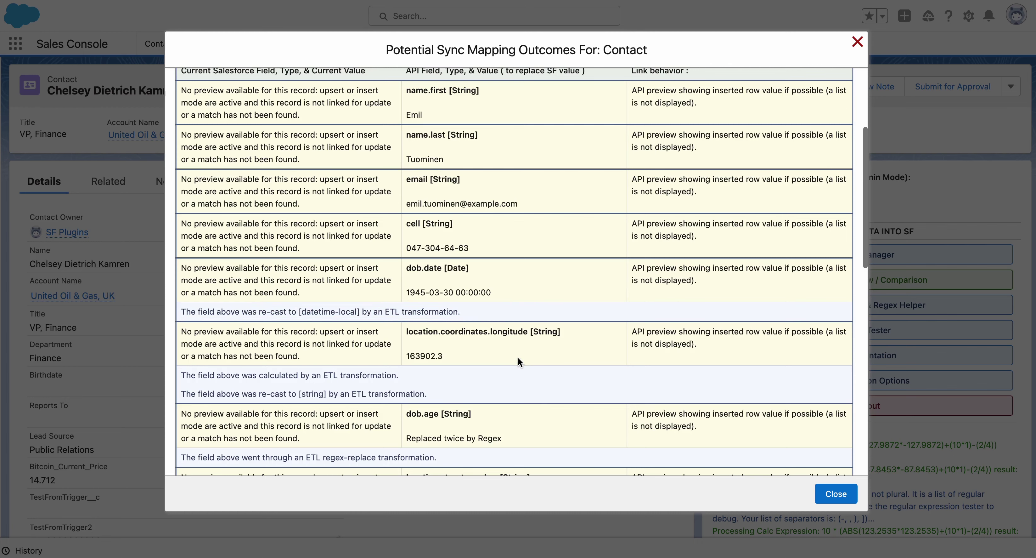
{"action": "scroll", "coordinate": [518, 359], "scroll_direction": "down", "scroll_amount": 3}
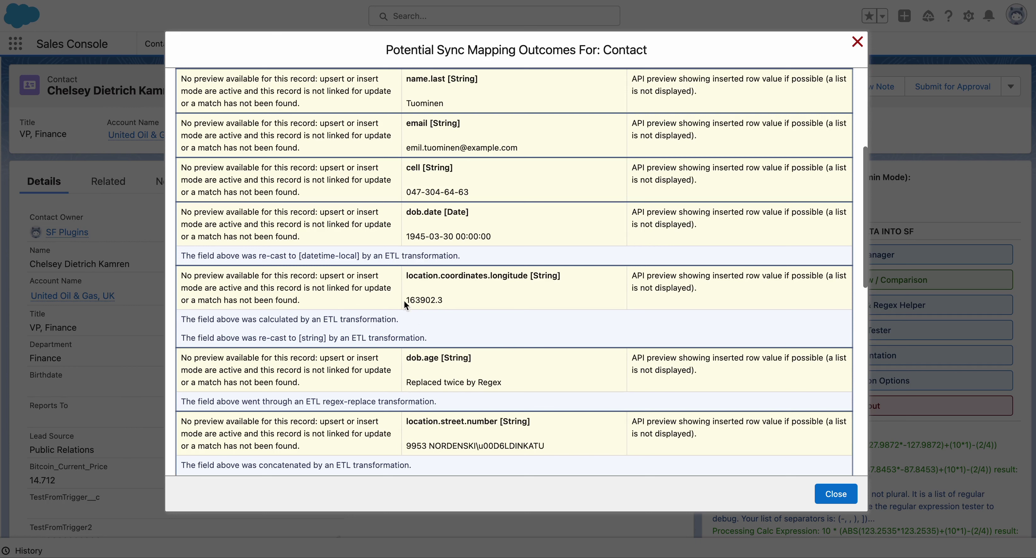
{"action": "left_click_drag", "start_coordinate": [405, 299], "coordinate": [467, 299]}
{"action": "scroll", "coordinate": [520, 305], "scroll_direction": "down", "scroll_amount": 3}
{"action": "scroll", "coordinate": [520, 301], "scroll_direction": "down", "scroll_amount": 3}
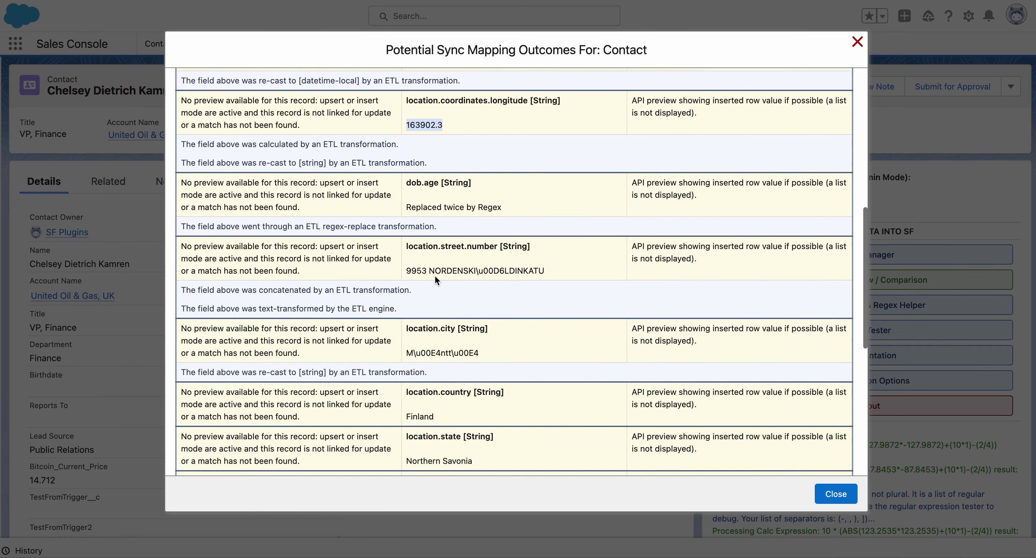
Examine the street number, city and remaining transformed fields in the sync preview, then close it
{"action": "left_click_drag", "start_coordinate": [432, 273], "coordinate": [475, 272]}
{"action": "scroll", "coordinate": [548, 291], "scroll_direction": "down", "scroll_amount": 2}
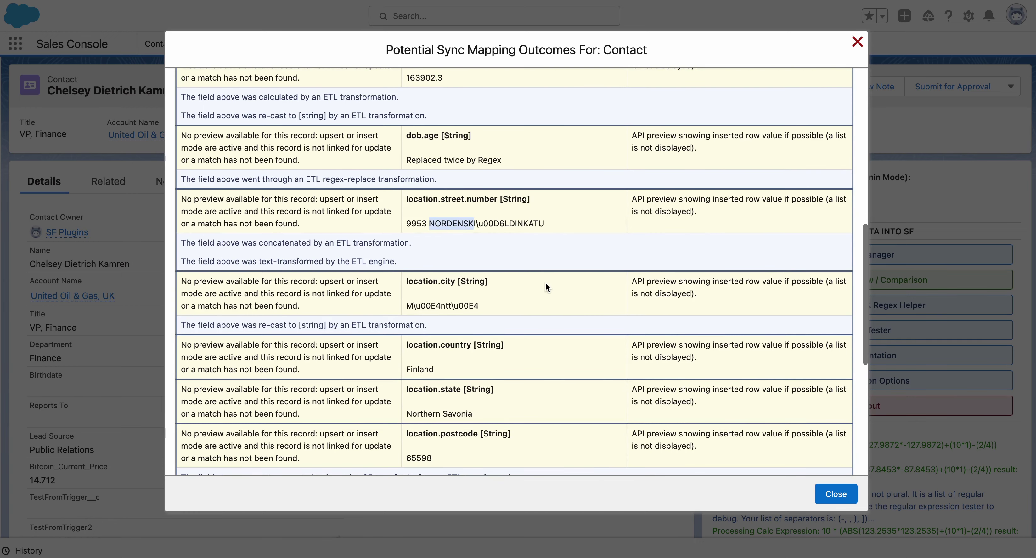
{"action": "left_click_drag", "start_coordinate": [475, 223], "coordinate": [509, 221]}
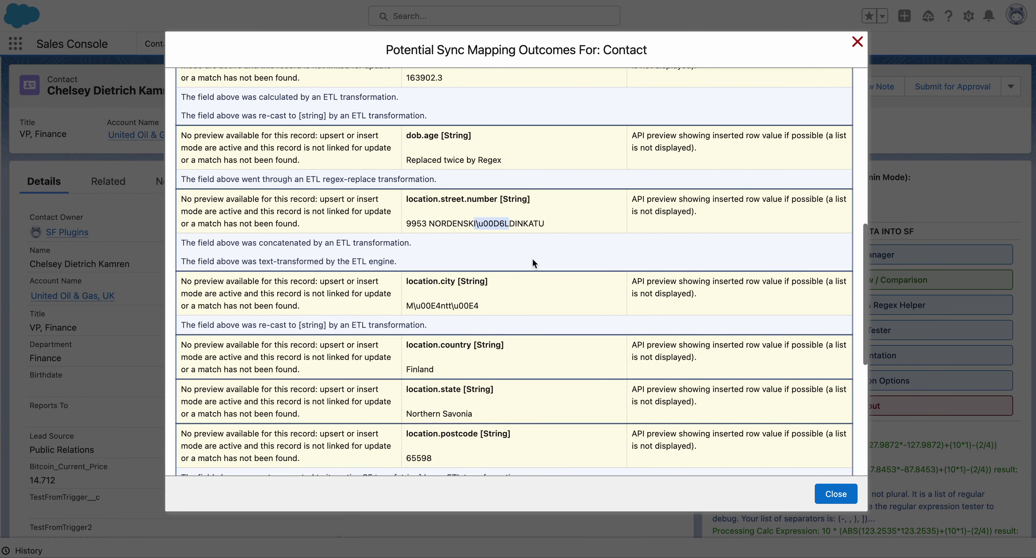
{"action": "scroll", "coordinate": [532, 259], "scroll_direction": "down", "scroll_amount": 1}
{"action": "scroll", "coordinate": [532, 264], "scroll_direction": "down", "scroll_amount": 1}
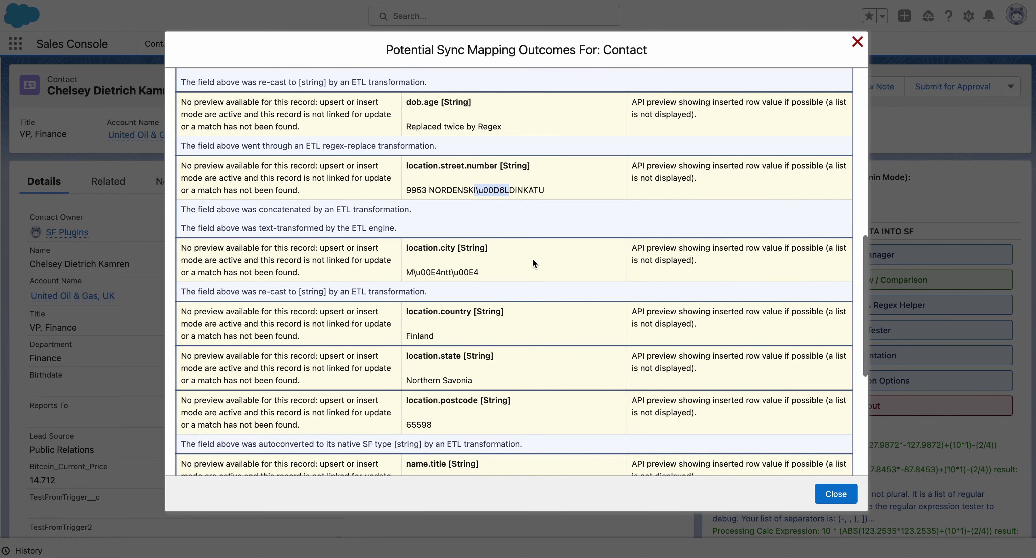
{"action": "left_click_drag", "start_coordinate": [405, 273], "coordinate": [516, 272]}
{"action": "left_click", "coordinate": [528, 282]}
{"action": "scroll", "coordinate": [546, 310], "scroll_direction": "down", "scroll_amount": 3}
{"action": "scroll", "coordinate": [546, 312], "scroll_direction": "down", "scroll_amount": 6}
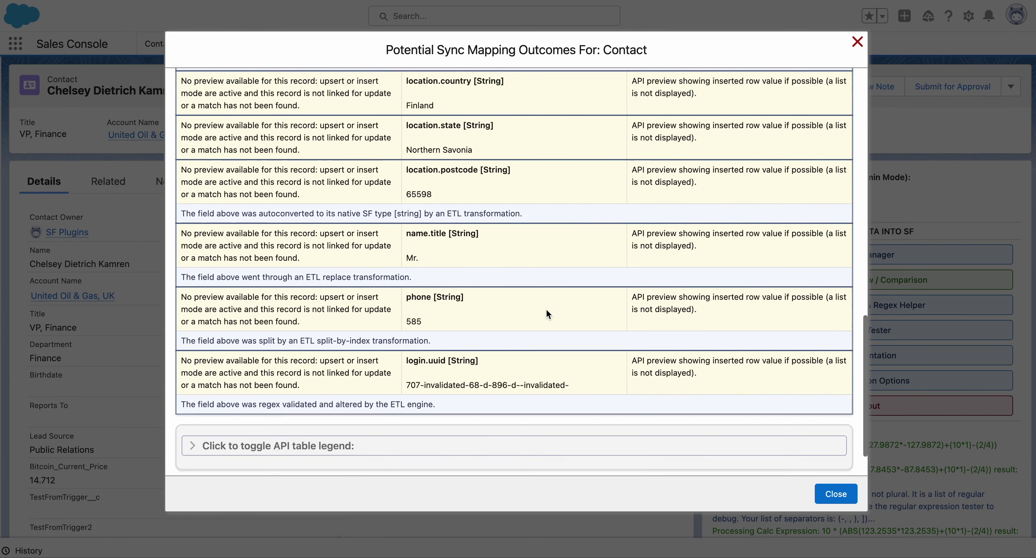
{"action": "scroll", "coordinate": [546, 310], "scroll_direction": "up", "scroll_amount": 10}
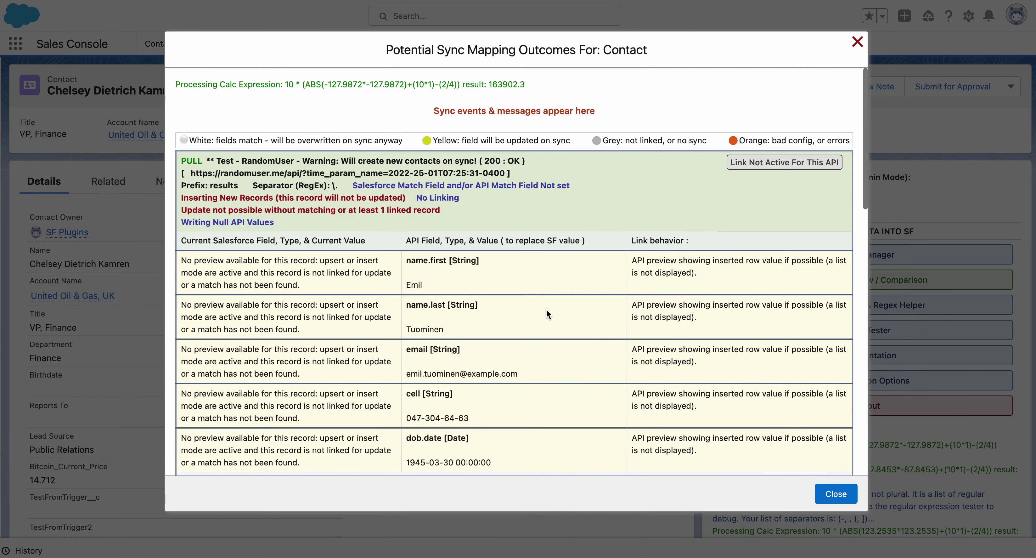
{"action": "left_click", "coordinate": [835, 493]}
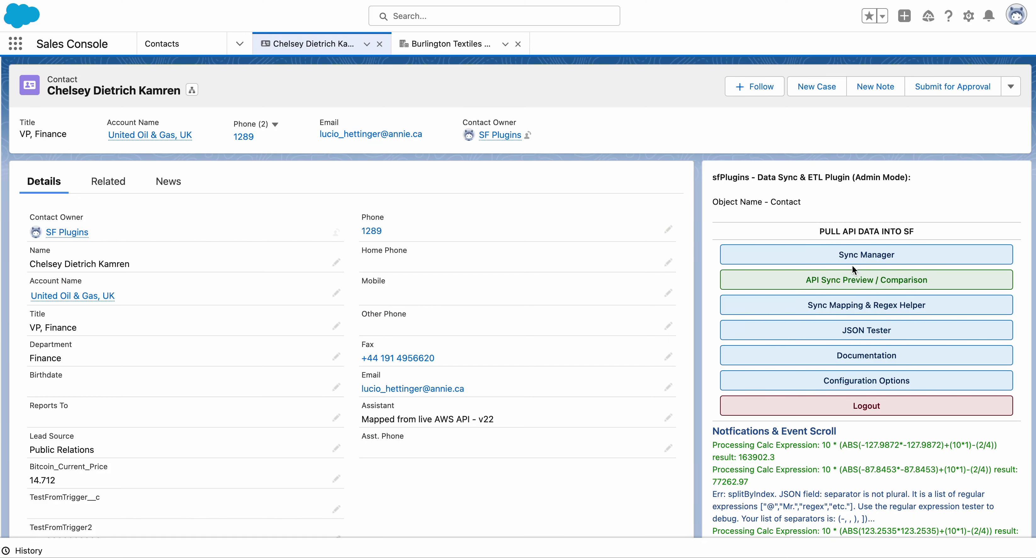
Run a sync of all active APIs for the Contact object from the Sync Manager and confirm it
{"action": "left_click", "coordinate": [857, 261]}
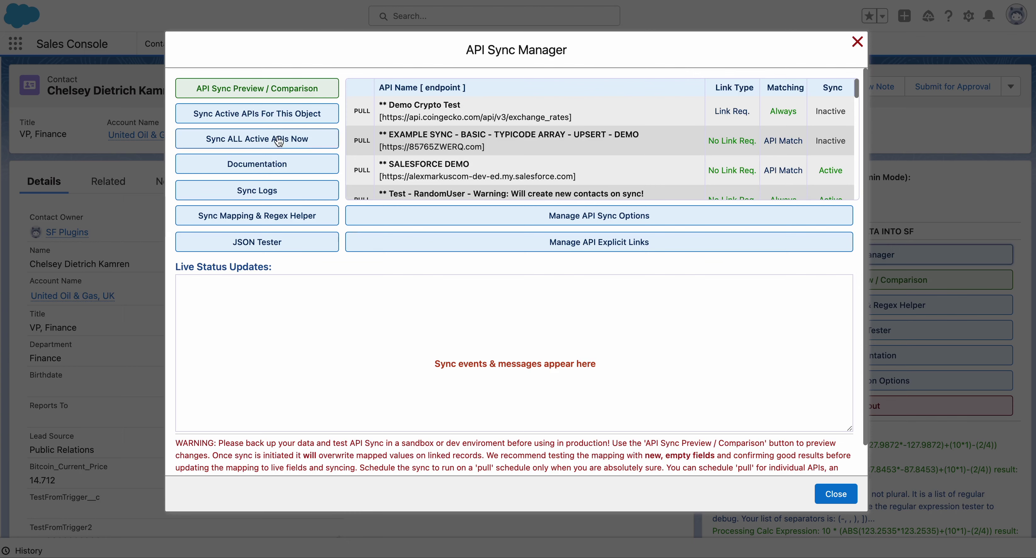
{"action": "left_click", "coordinate": [273, 115]}
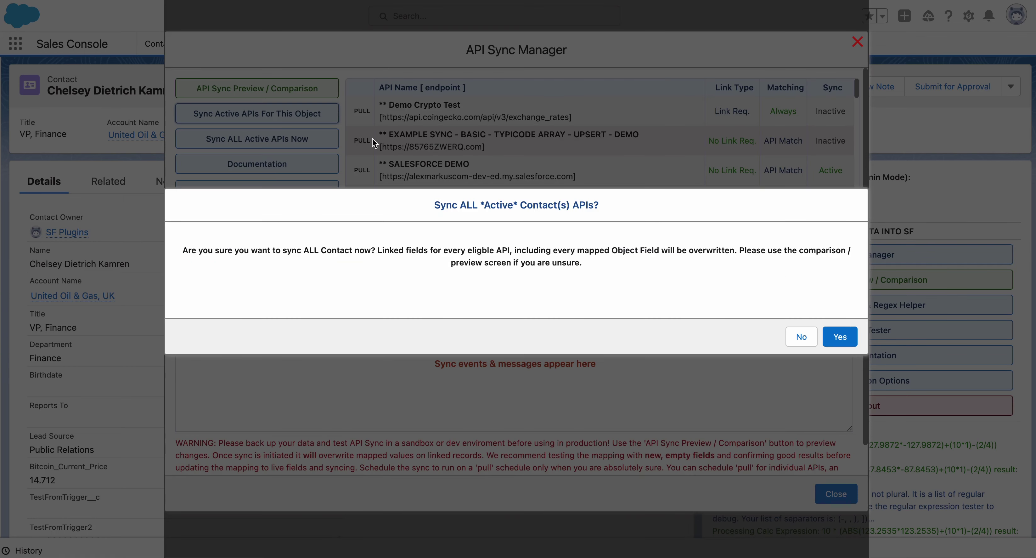
{"action": "left_click", "coordinate": [840, 337]}
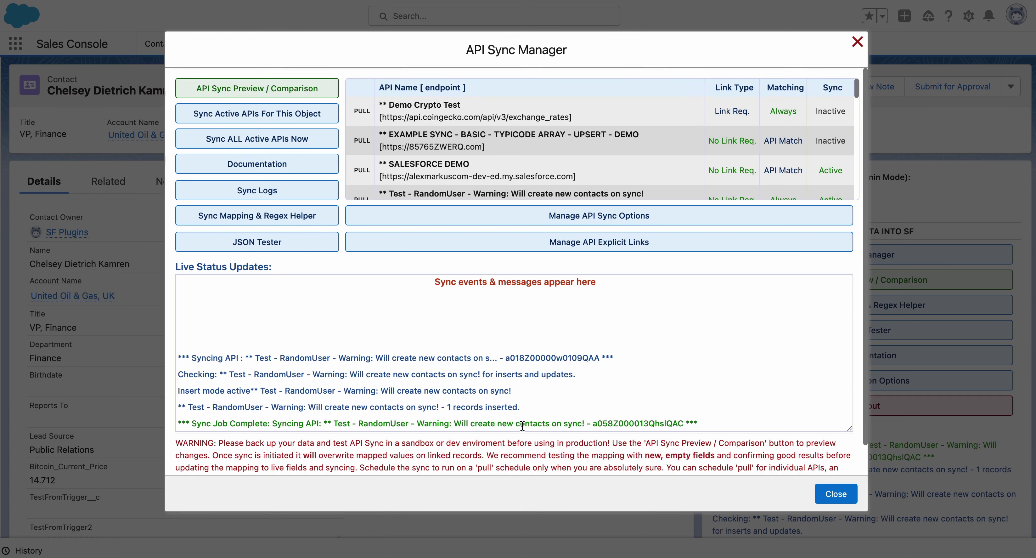
Check the sync logs for the RandomUser job, then close the logs and the Sync Manager
{"action": "left_click", "coordinate": [285, 193]}
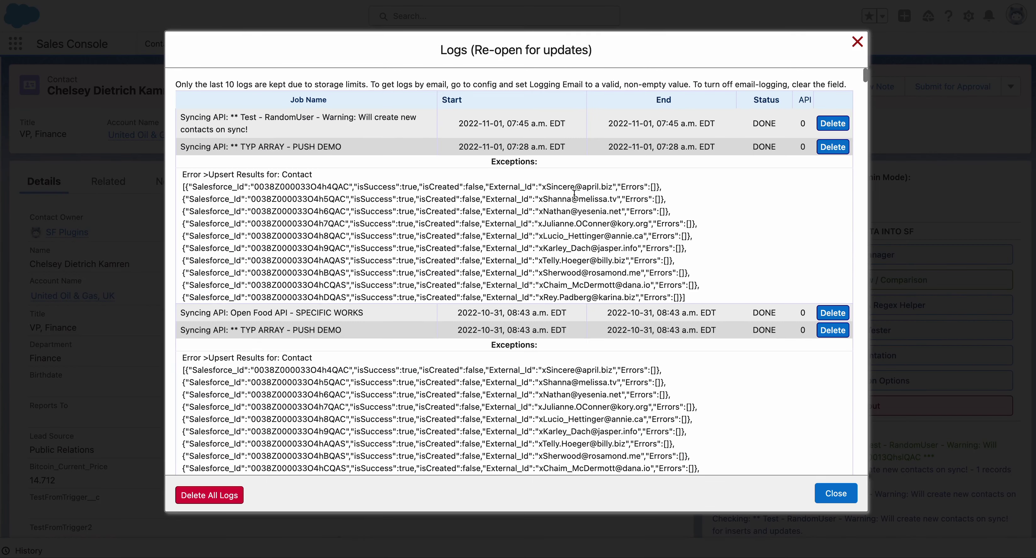
{"action": "left_click", "coordinate": [858, 42]}
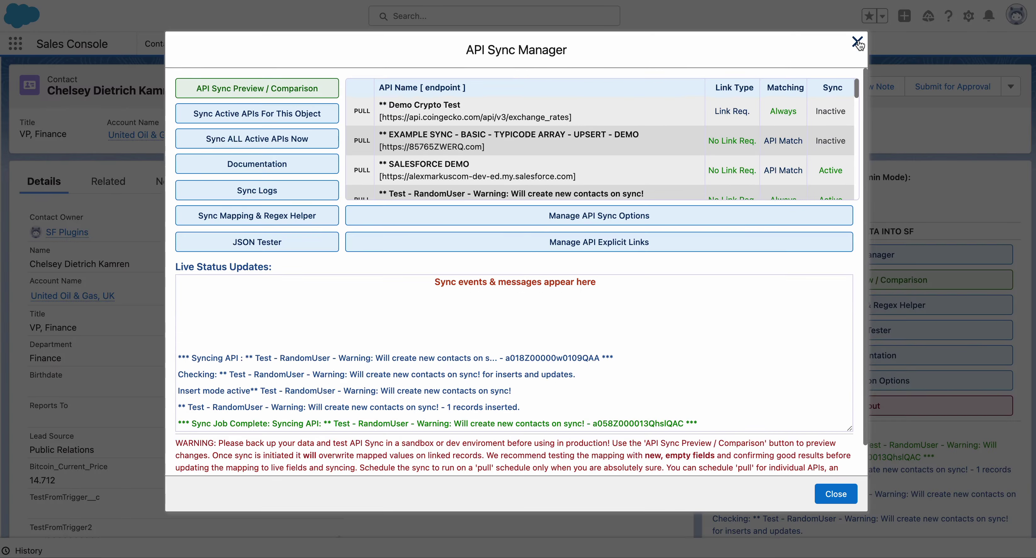
{"action": "left_click", "coordinate": [830, 499]}
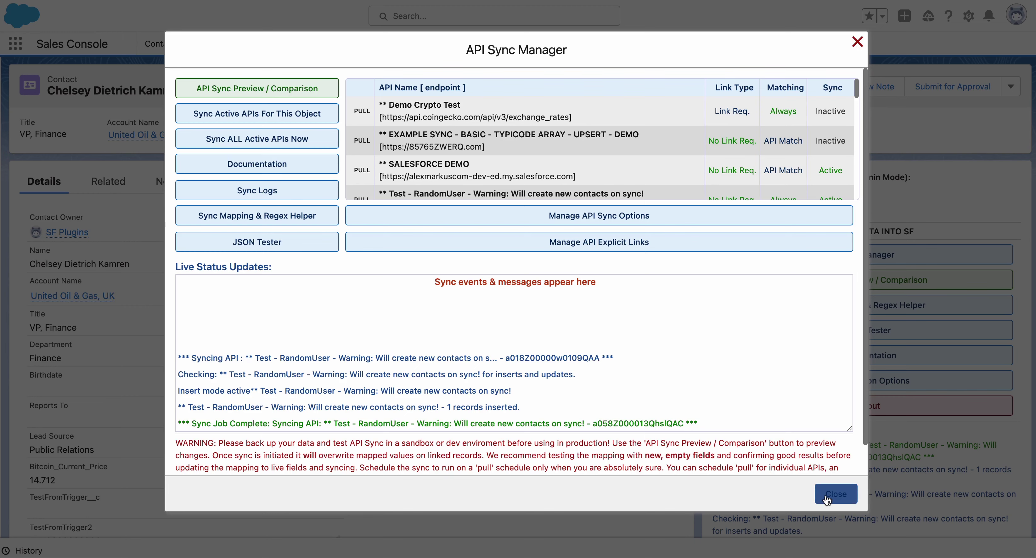
{"action": "left_click", "coordinate": [826, 500]}
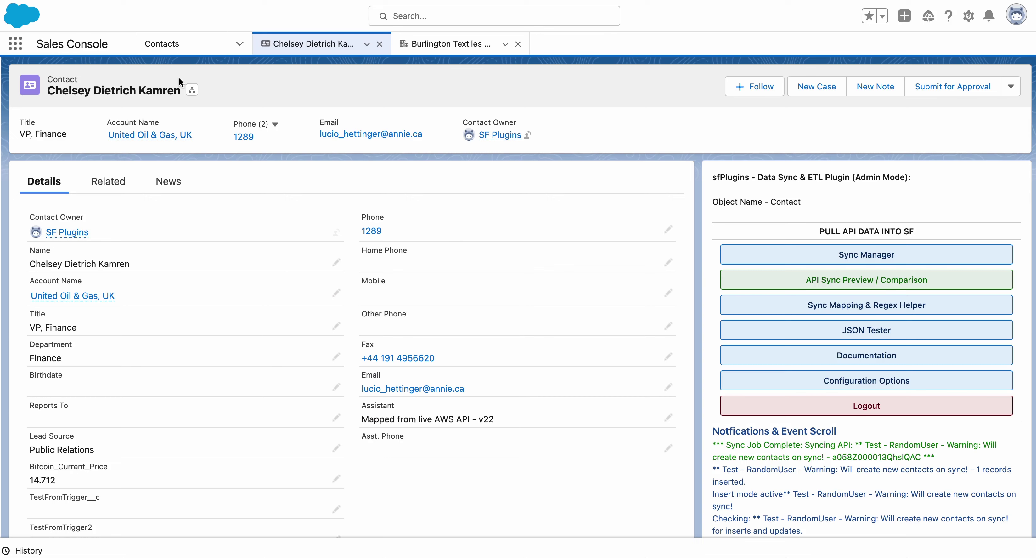
Reload the All Contacts list to check for the newly inserted contact, then return to the open contact record
{"action": "left_click", "coordinate": [182, 47]}
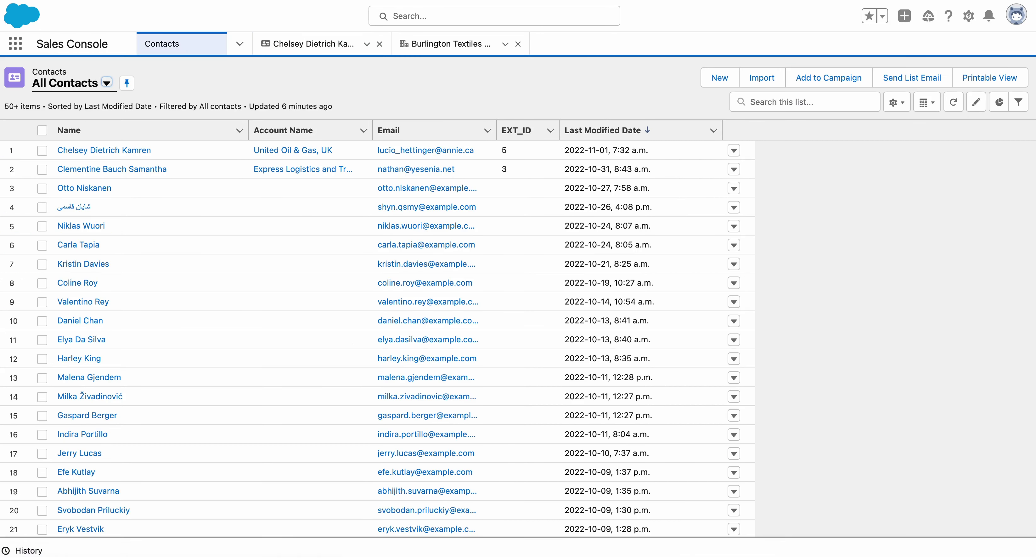
{"action": "key", "text": "super+r"}
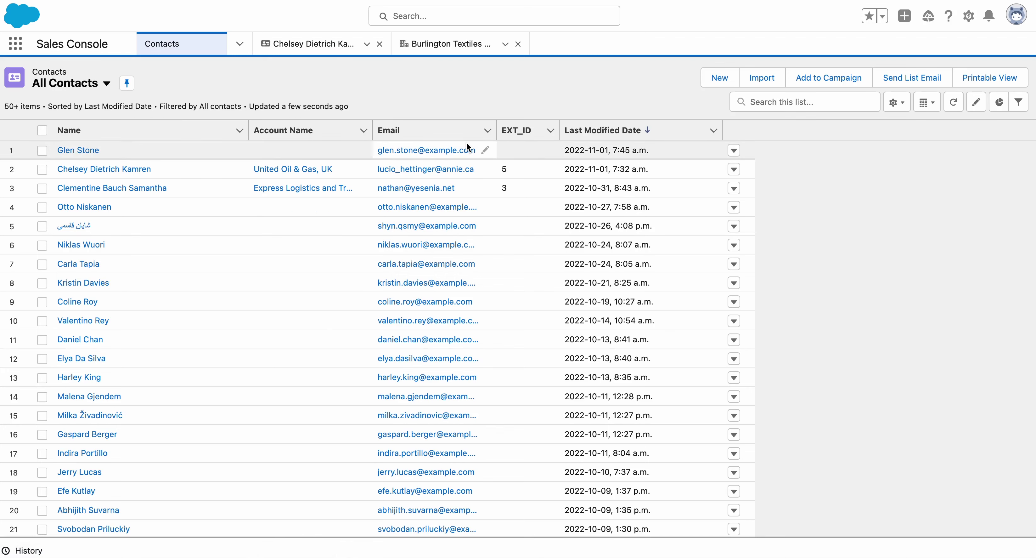
{"action": "left_click", "coordinate": [305, 51]}
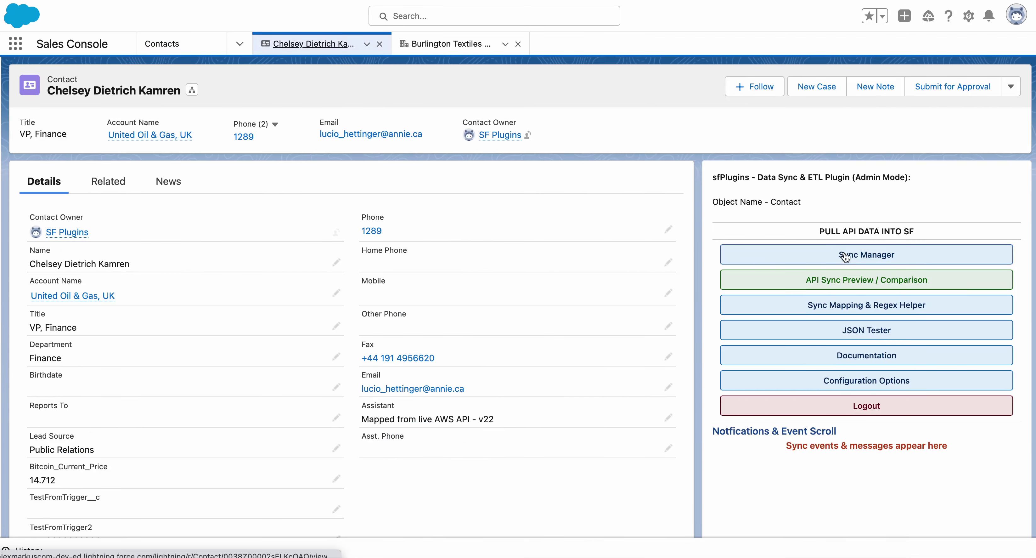
Sync all active Contact APIs a second time and close the Sync Manager once the job completes
{"action": "left_click", "coordinate": [736, 261]}
{"action": "left_click", "coordinate": [277, 119]}
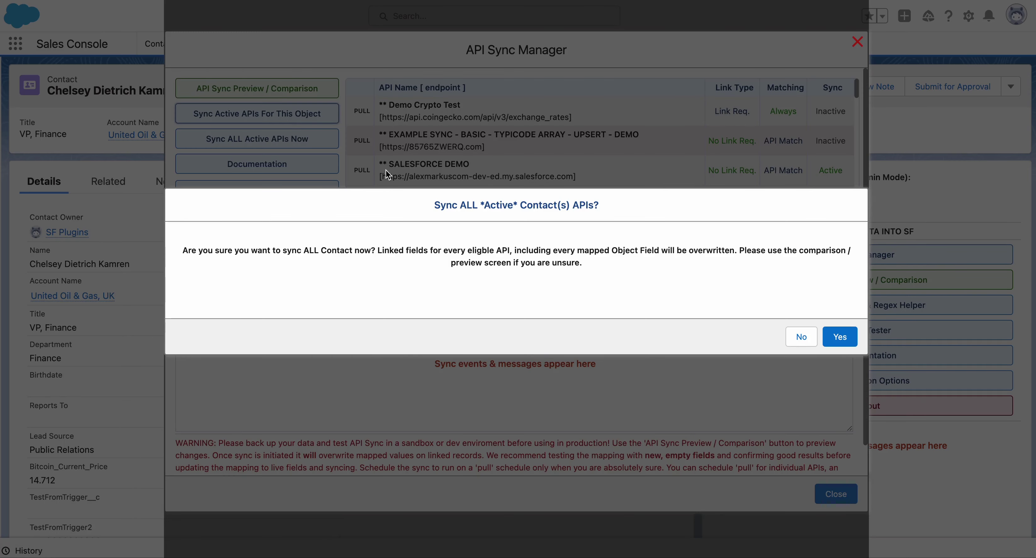
{"action": "left_click", "coordinate": [837, 338]}
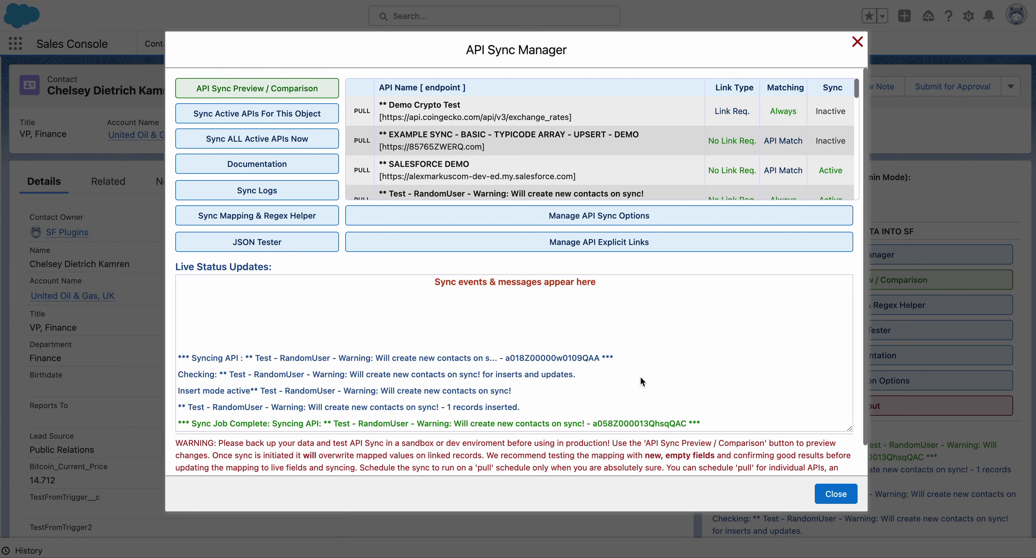
{"action": "left_click", "coordinate": [823, 496]}
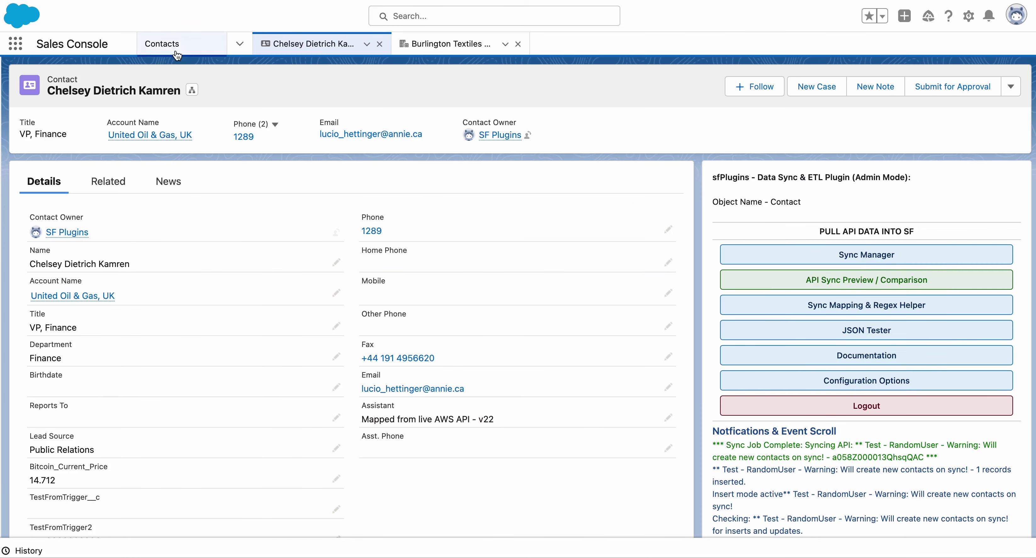
Reload the All Contacts list again to check for the second inserted contact, and go back to the contact record
{"action": "left_click", "coordinate": [176, 53]}
{"action": "key", "text": "super+r"}
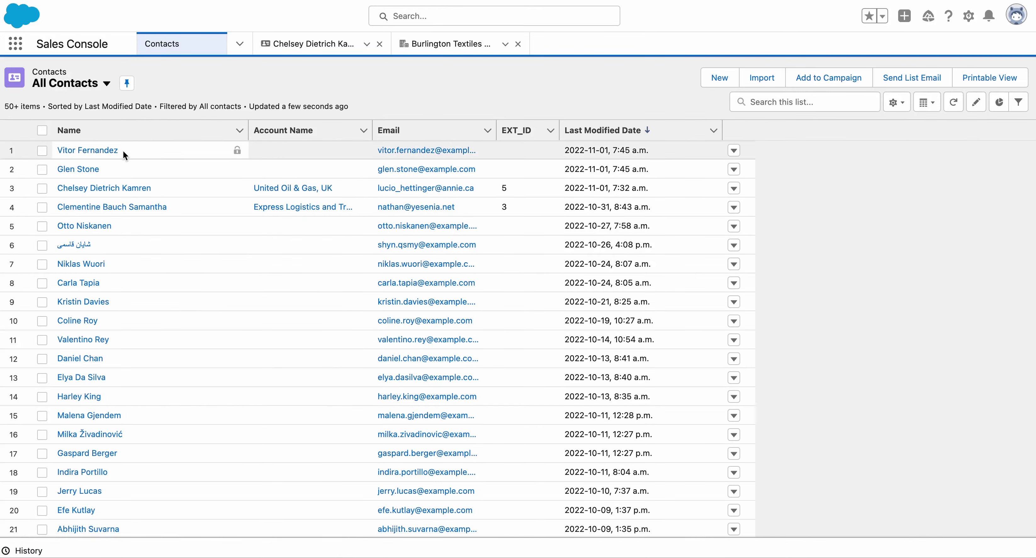
{"action": "left_click", "coordinate": [343, 55]}
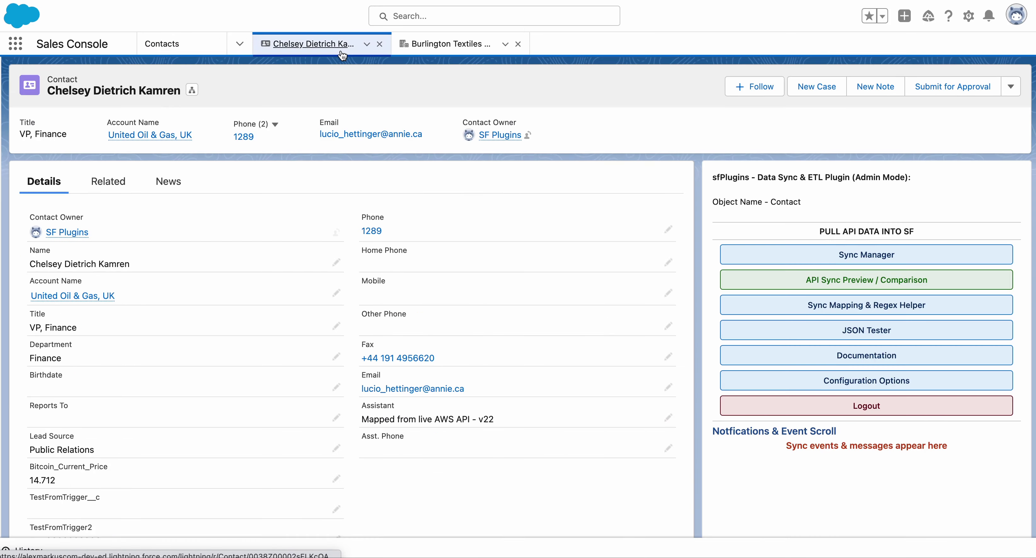
Deactivate the "** Test - RandomUser - Warning: Will create new contacts on sync!" mapping in the API sync options and save the update
{"action": "left_click", "coordinate": [848, 256]}
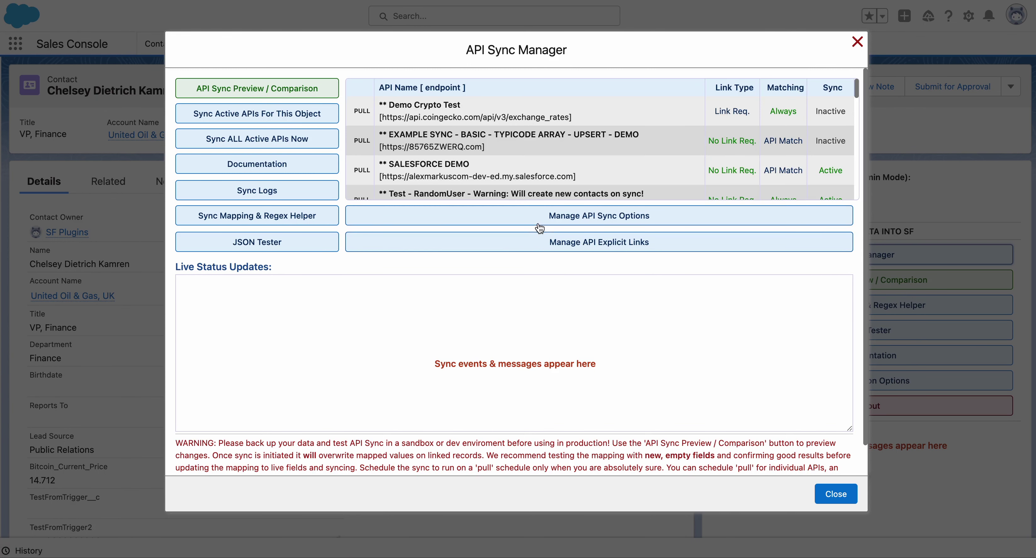
{"action": "left_click", "coordinate": [539, 222]}
{"action": "left_click", "coordinate": [452, 259]}
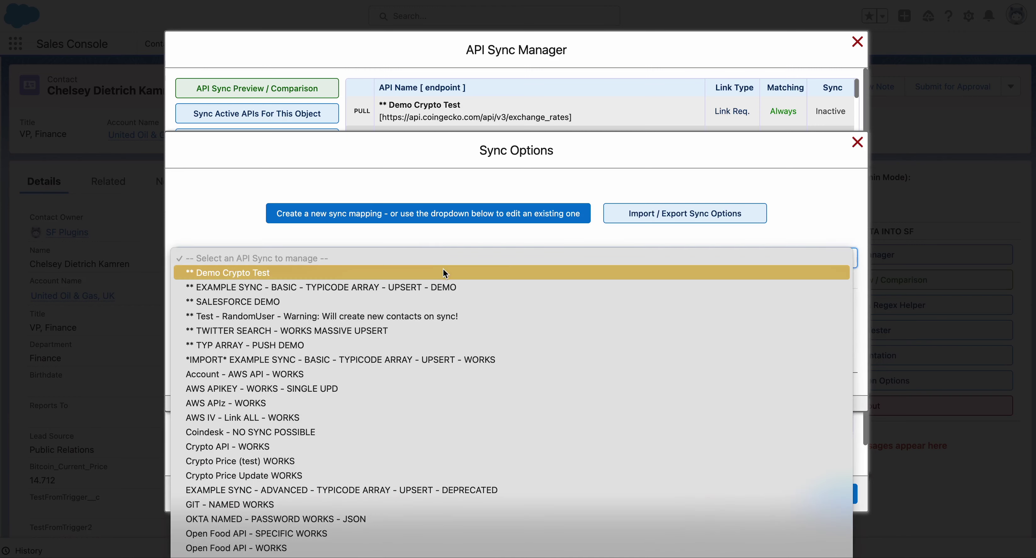
{"action": "left_click", "coordinate": [435, 316]}
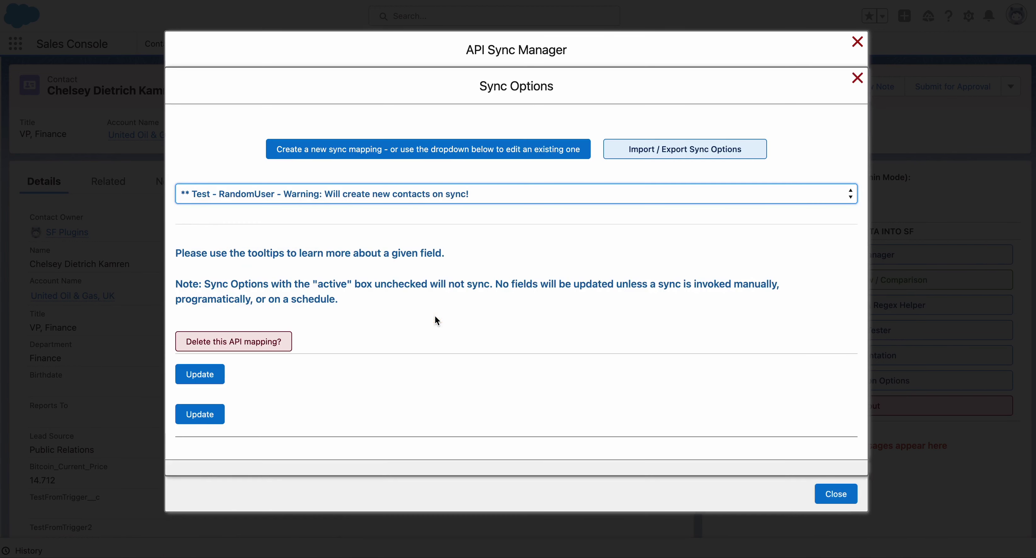
{"action": "left_click", "coordinate": [183, 418]}
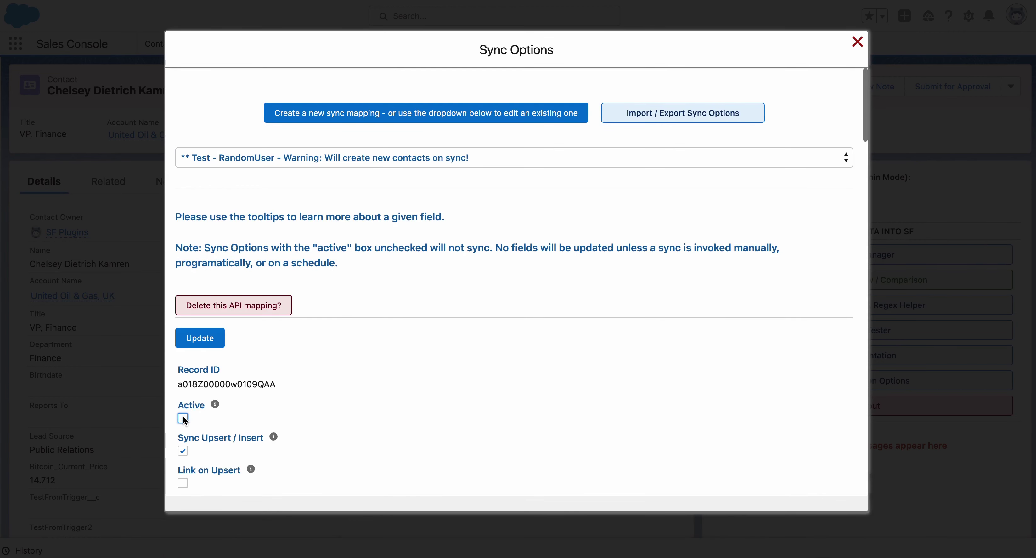
{"action": "left_click", "coordinate": [214, 341]}
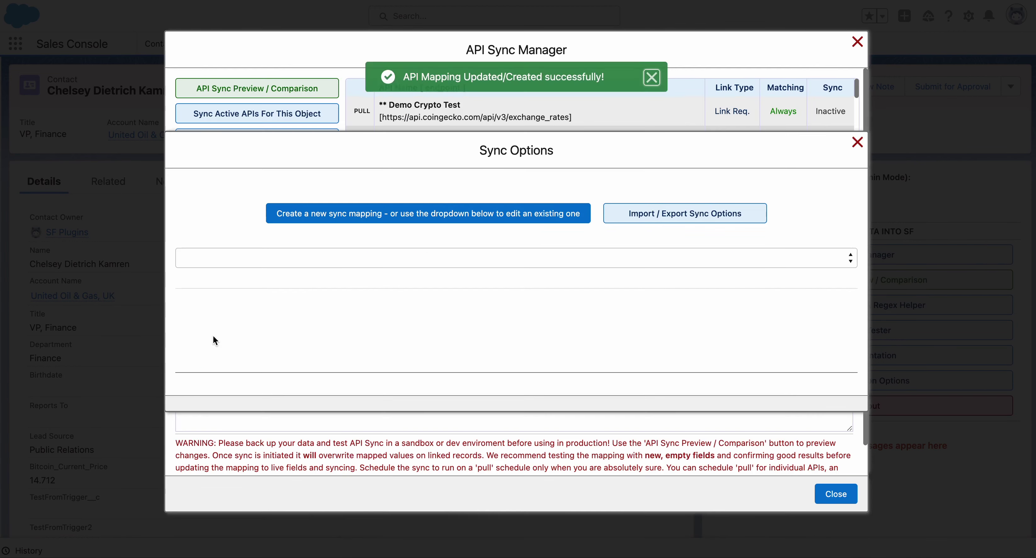
Activate the "Open Food API - SPECIFIC WORKS" mapping, save the update, and close the sync options
{"action": "left_click", "coordinate": [480, 262]}
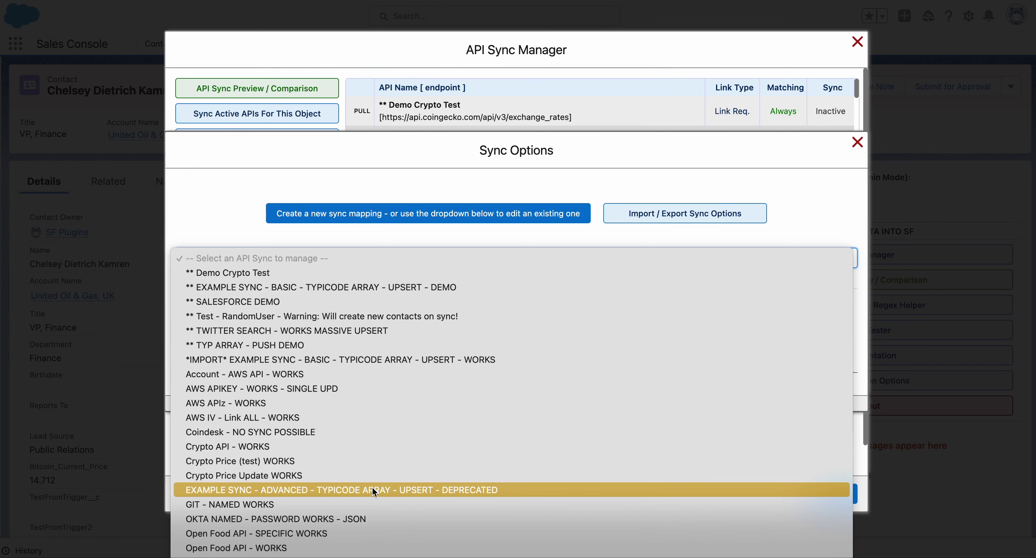
{"action": "left_click", "coordinate": [324, 531]}
{"action": "left_click", "coordinate": [183, 418]}
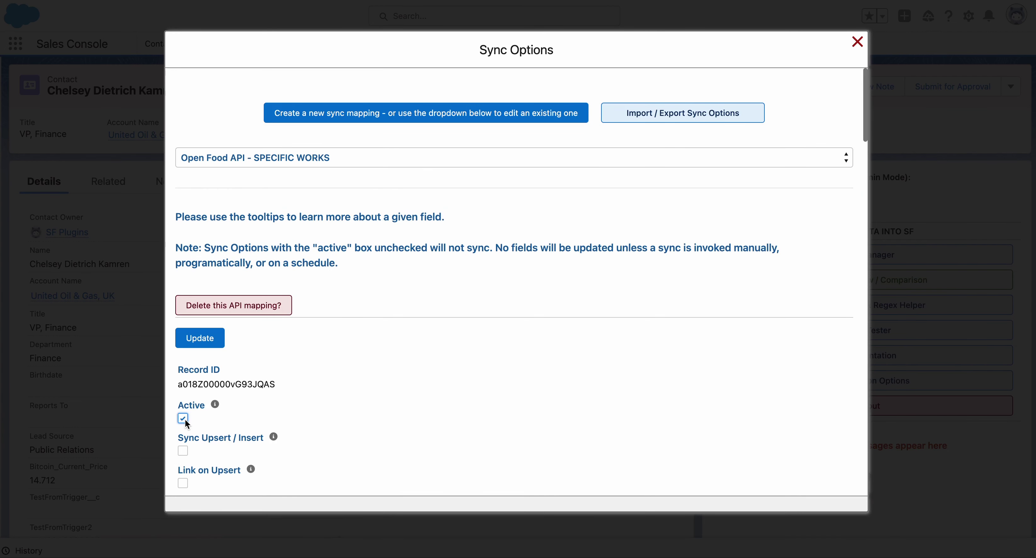
{"action": "left_click", "coordinate": [208, 341]}
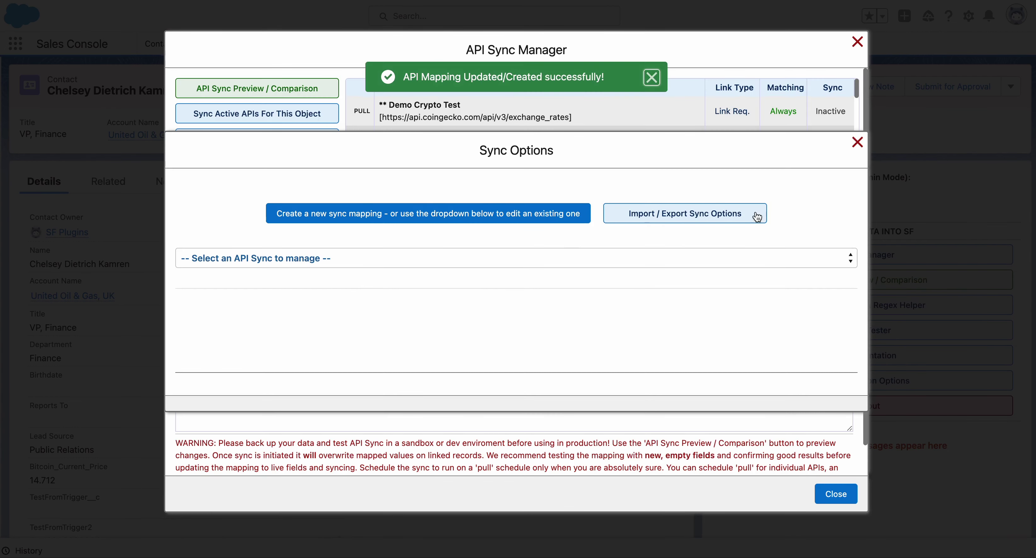
{"action": "left_click", "coordinate": [858, 144]}
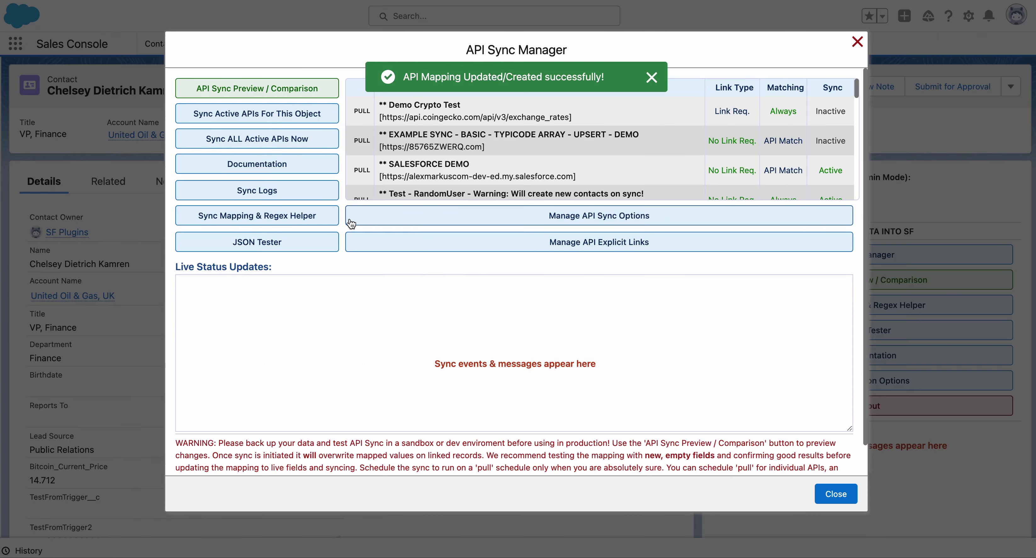
Preview the Contact sync outcomes and examine the Open Food response status, matched product code, endpoint URL and prefix, closing the preview when done
{"action": "left_click", "coordinate": [272, 91]}
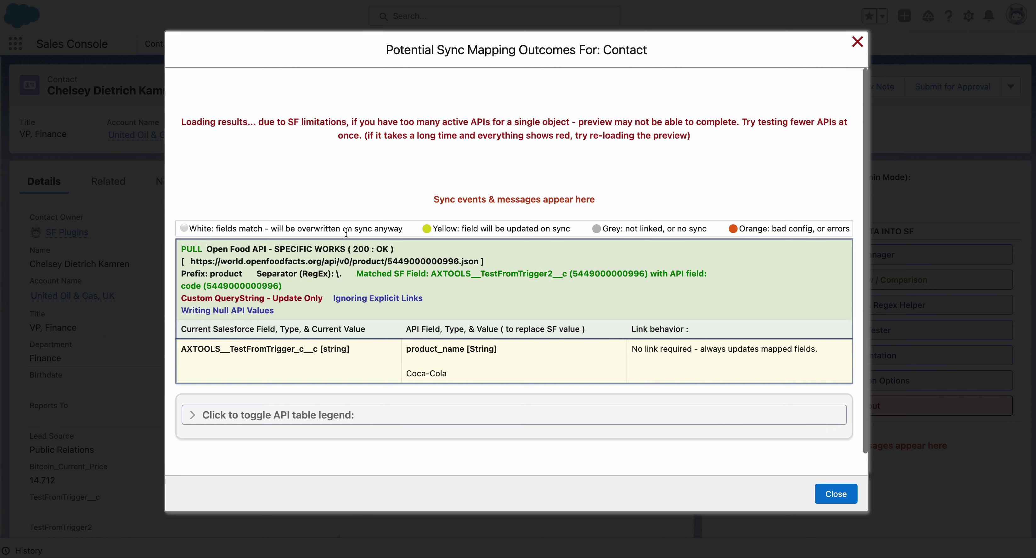
{"action": "left_click_drag", "start_coordinate": [354, 249], "coordinate": [388, 248]}
{"action": "left_click_drag", "start_coordinate": [573, 275], "coordinate": [644, 276]}
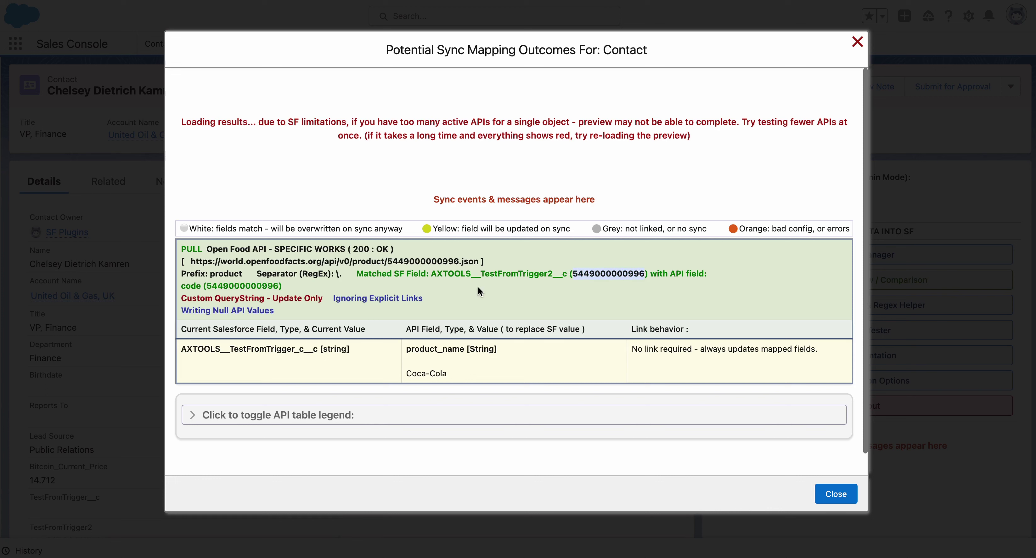
{"action": "left_click_drag", "start_coordinate": [388, 263], "coordinate": [458, 264]}
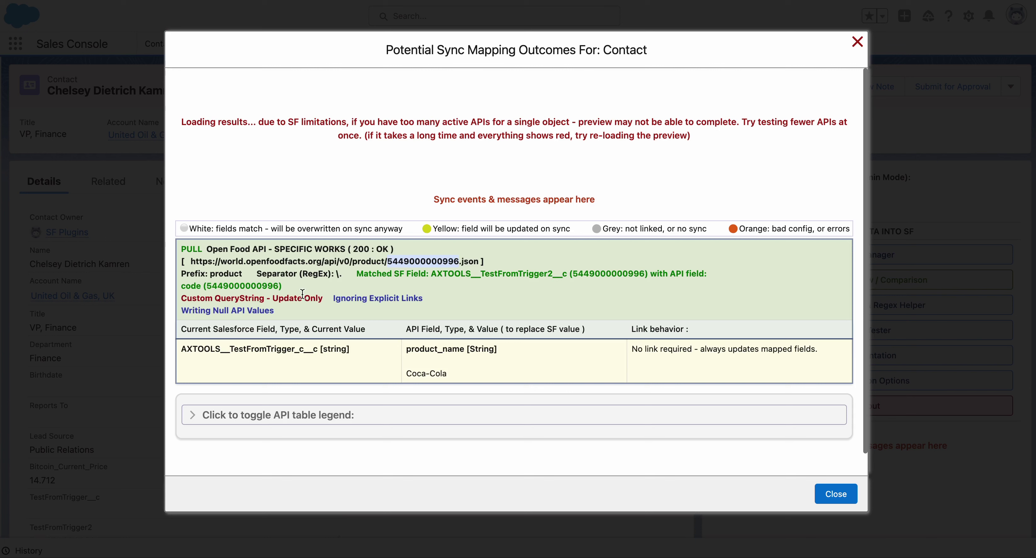
{"action": "left_click_drag", "start_coordinate": [210, 275], "coordinate": [243, 277]}
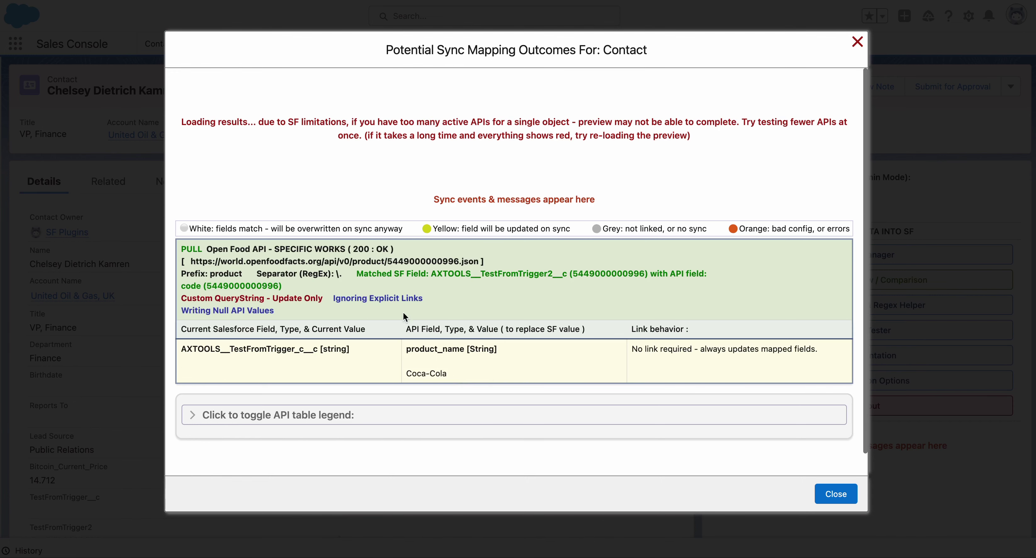
{"action": "left_click", "coordinate": [849, 493]}
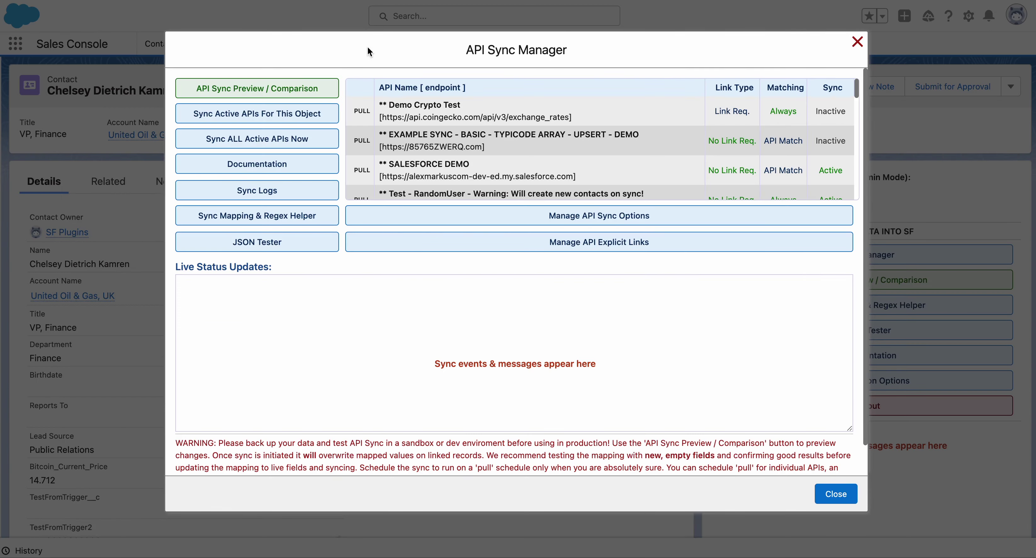
Sync the active APIs for the Contact object and recheck the mapped product name in the sync preview
{"action": "left_click", "coordinate": [286, 108]}
{"action": "left_click", "coordinate": [842, 340]}
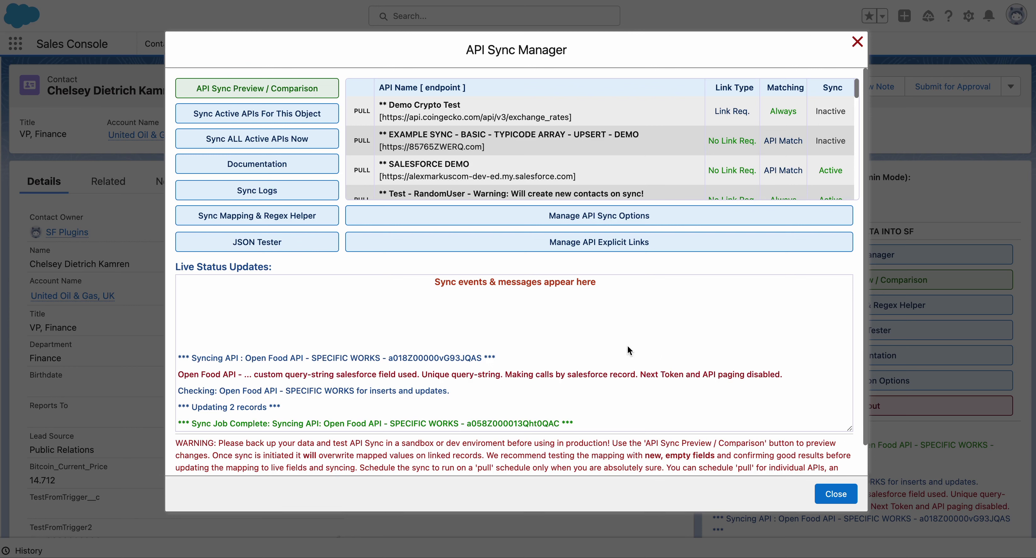
{"action": "left_click", "coordinate": [272, 89]}
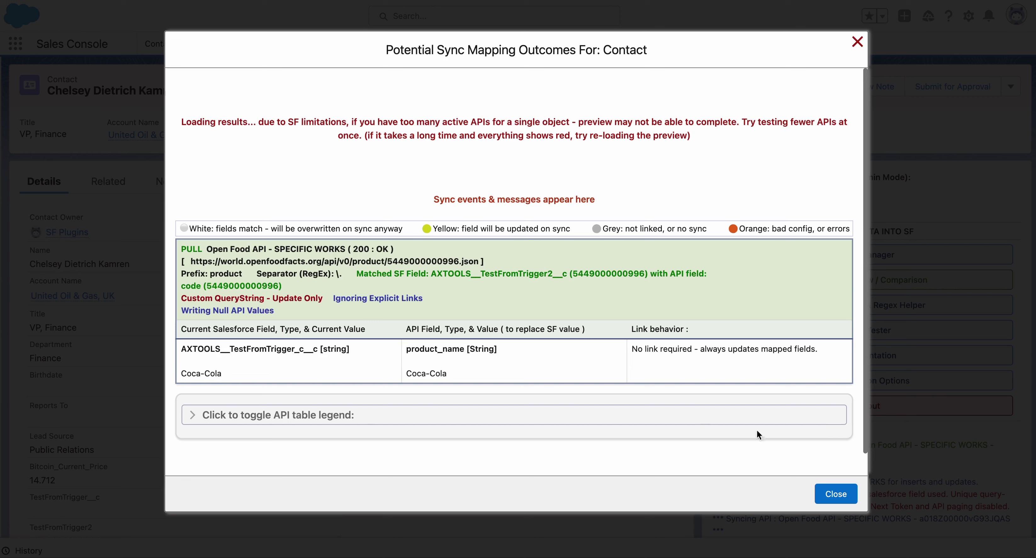
{"action": "left_click", "coordinate": [830, 496]}
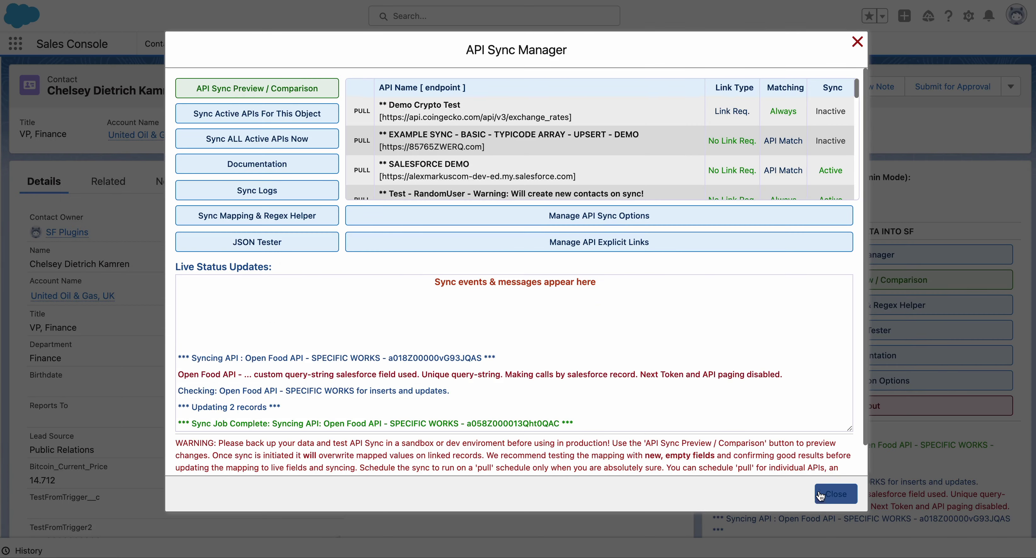
Deactivate the "Open Food API - SPECIFIC WORKS" mapping in the API sync options and save the update
{"action": "left_click", "coordinate": [604, 226]}
{"action": "left_click", "coordinate": [411, 258]}
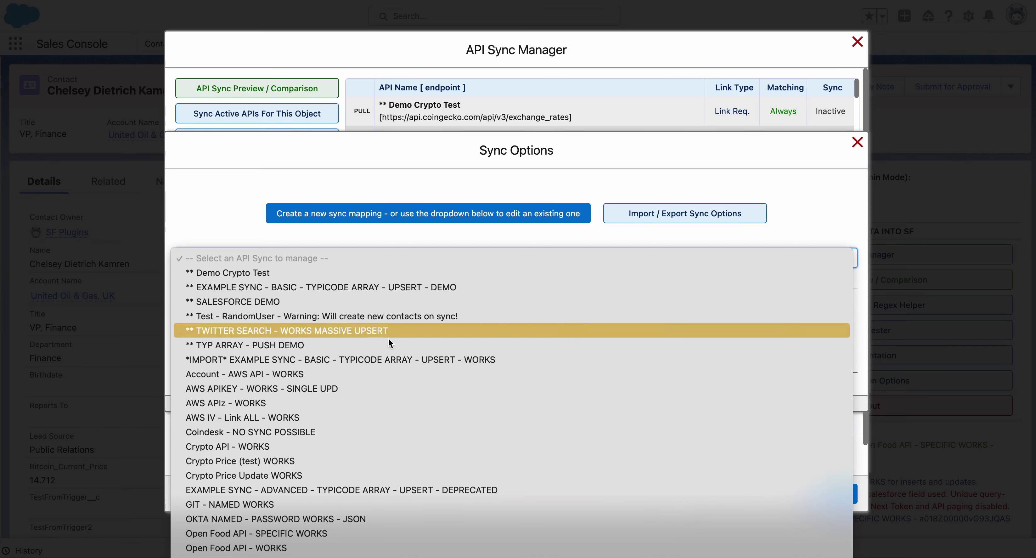
{"action": "left_click", "coordinate": [373, 532]}
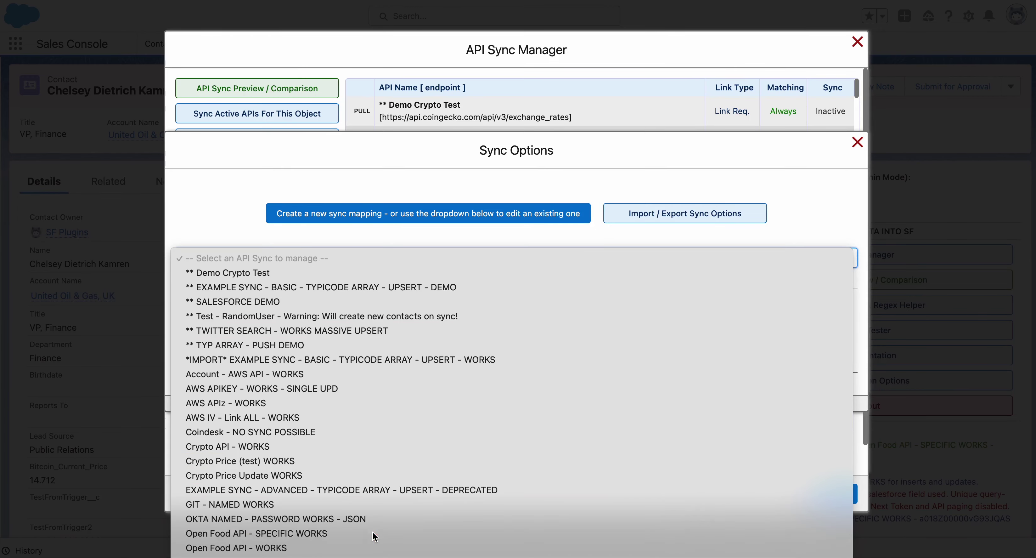
{"action": "left_click", "coordinate": [203, 343]}
Activate the "** TYP ARRAY - PUSH DEMO" mapping, save the update, and close the sync options
{"action": "left_click", "coordinate": [405, 260]}
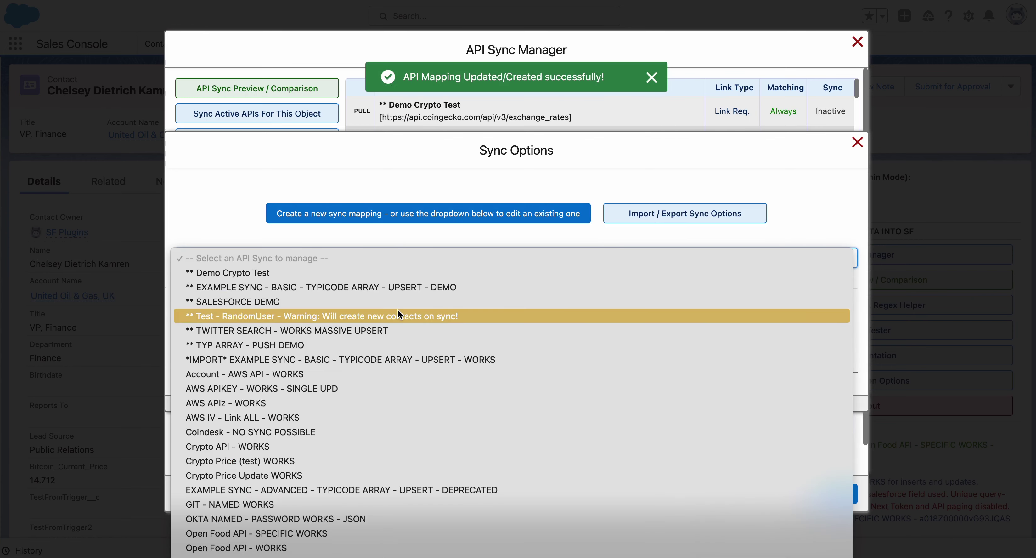
{"action": "left_click", "coordinate": [400, 345]}
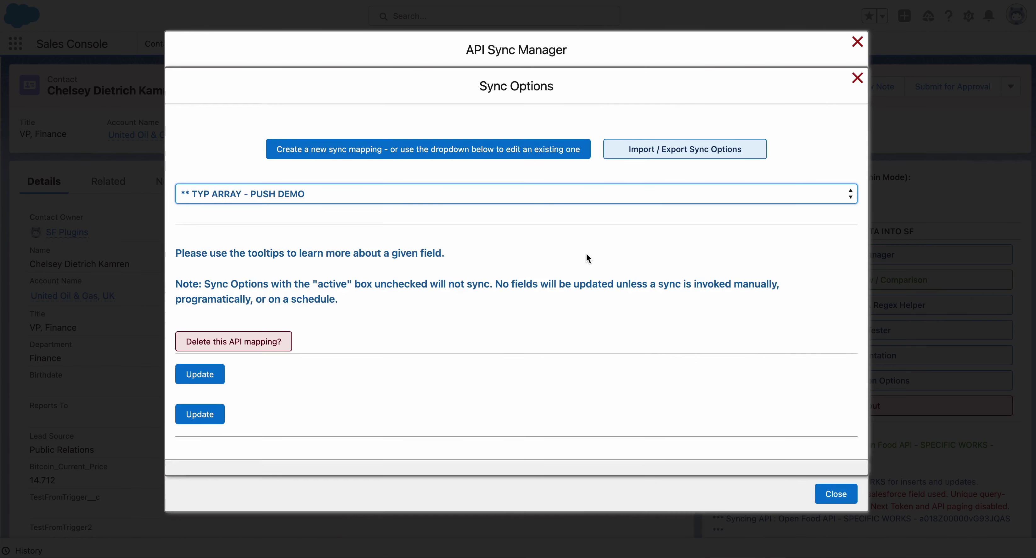
{"action": "left_click", "coordinate": [183, 419]}
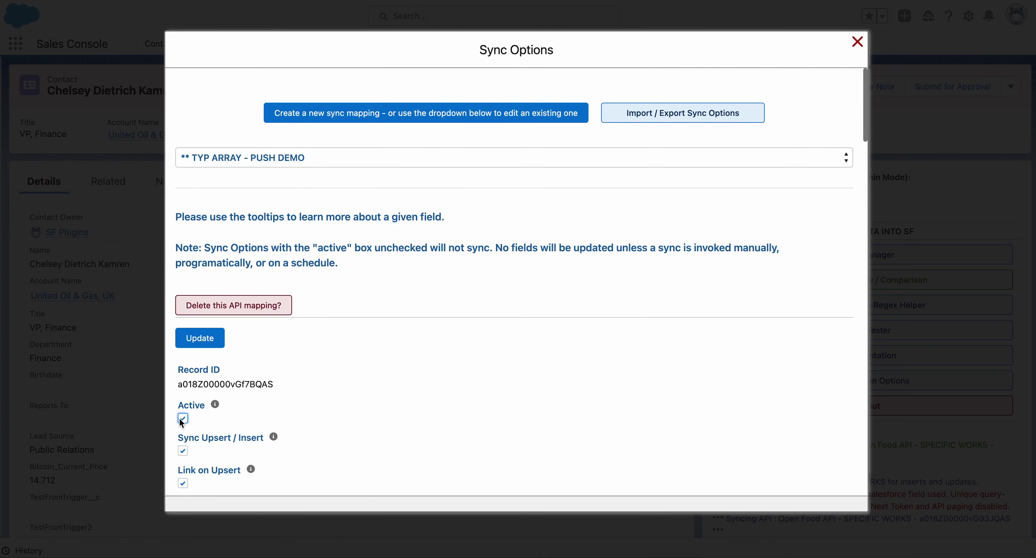
{"action": "left_click", "coordinate": [205, 344]}
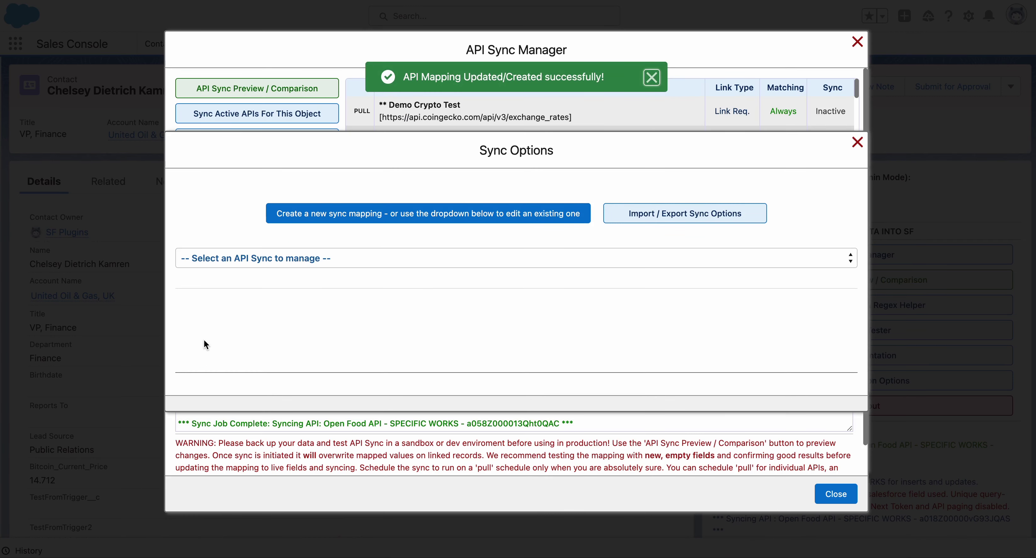
{"action": "left_click", "coordinate": [857, 142]}
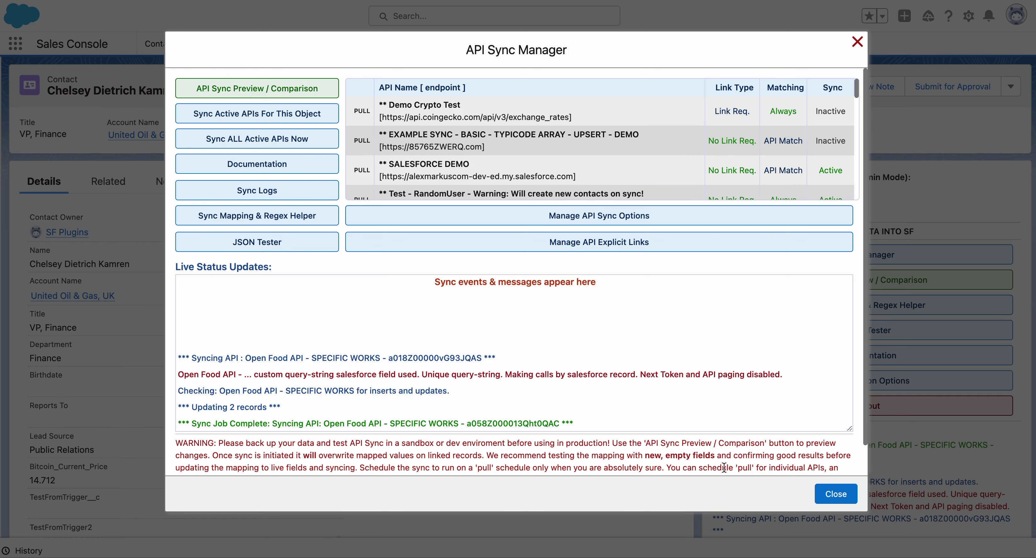
{"action": "left_click", "coordinate": [270, 116]}
{"action": "left_click", "coordinate": [805, 337]}
{"action": "left_click", "coordinate": [858, 43]}
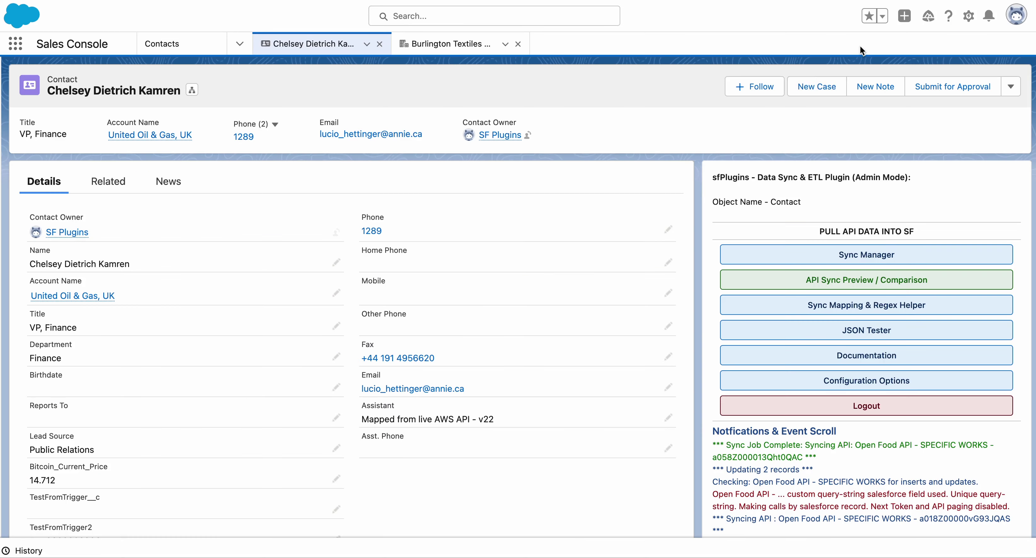
Reload the All Contacts list to check which contacts were last modified, and go back to the open contact record
{"action": "left_click", "coordinate": [161, 43]}
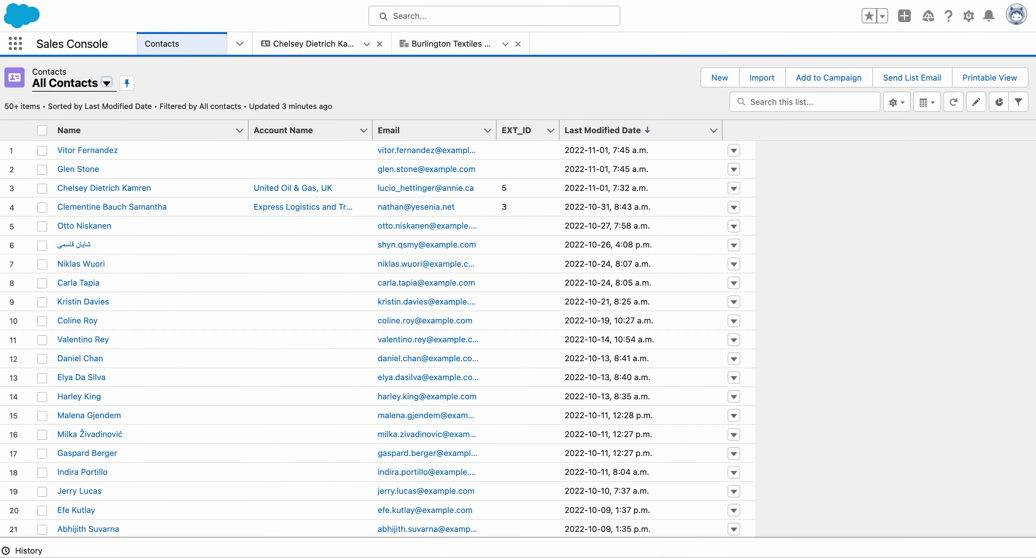
{"action": "key", "text": "super+r"}
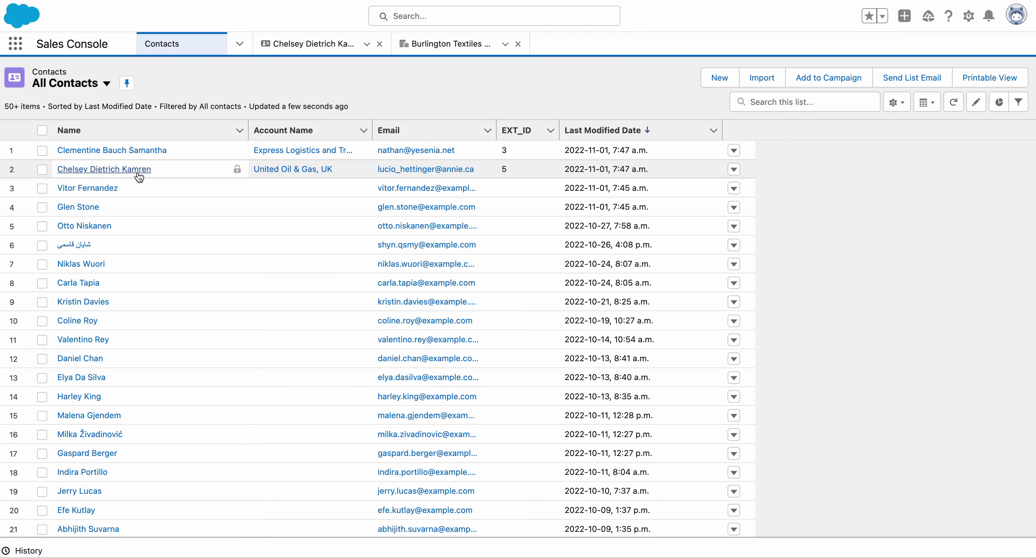
{"action": "left_click", "coordinate": [316, 52]}
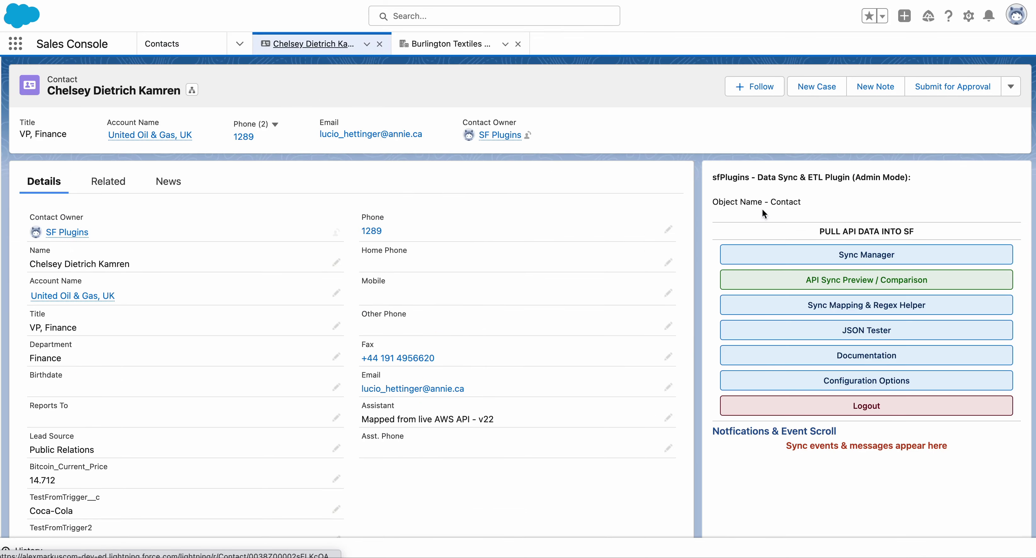
Run the active Contact API sync with the push demo mapping and check the upserted records in the All Contacts list
{"action": "left_click", "coordinate": [770, 257]}
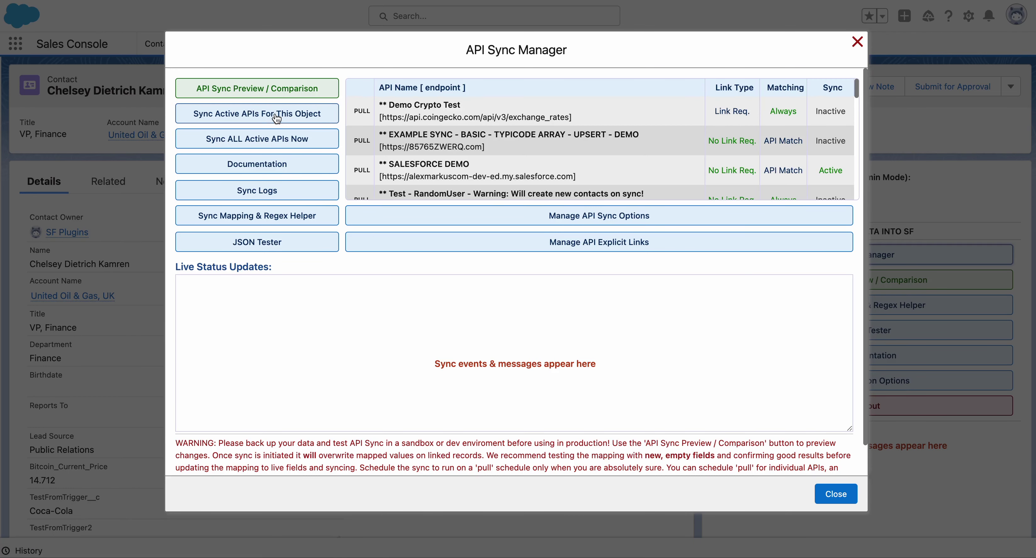
{"action": "left_click", "coordinate": [276, 115]}
{"action": "left_click", "coordinate": [843, 340]}
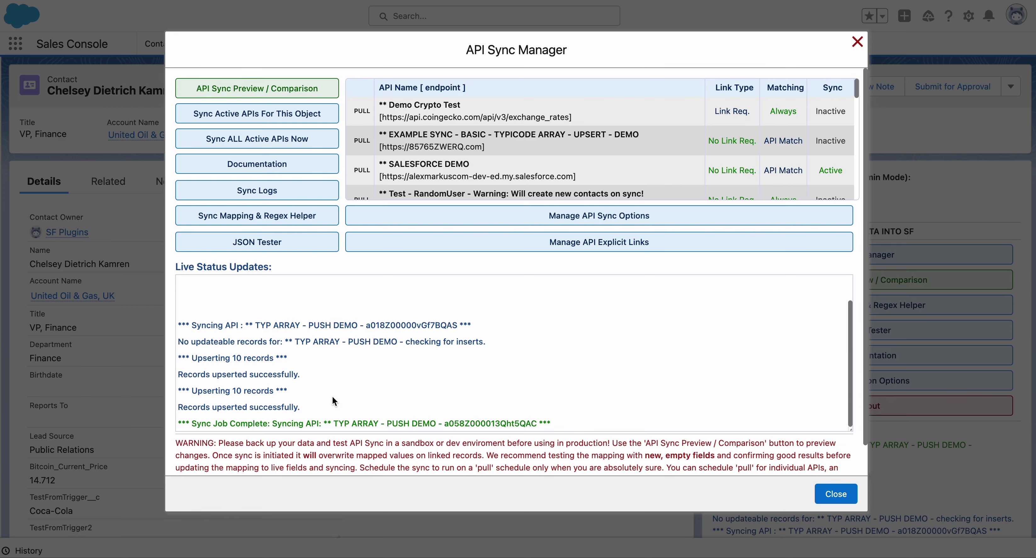
{"action": "left_click", "coordinate": [850, 500]}
{"action": "left_click", "coordinate": [162, 43]}
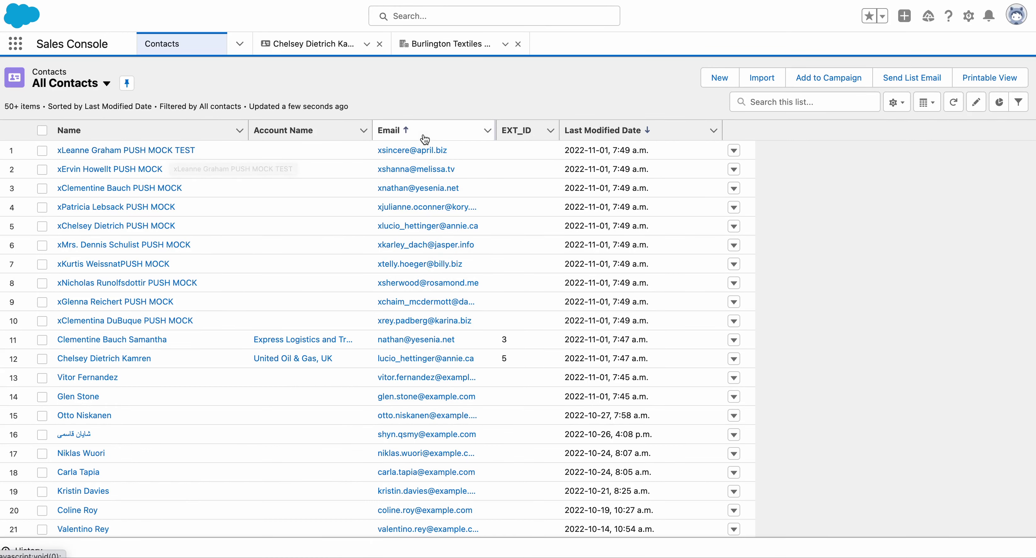
{"action": "left_click", "coordinate": [324, 44]}
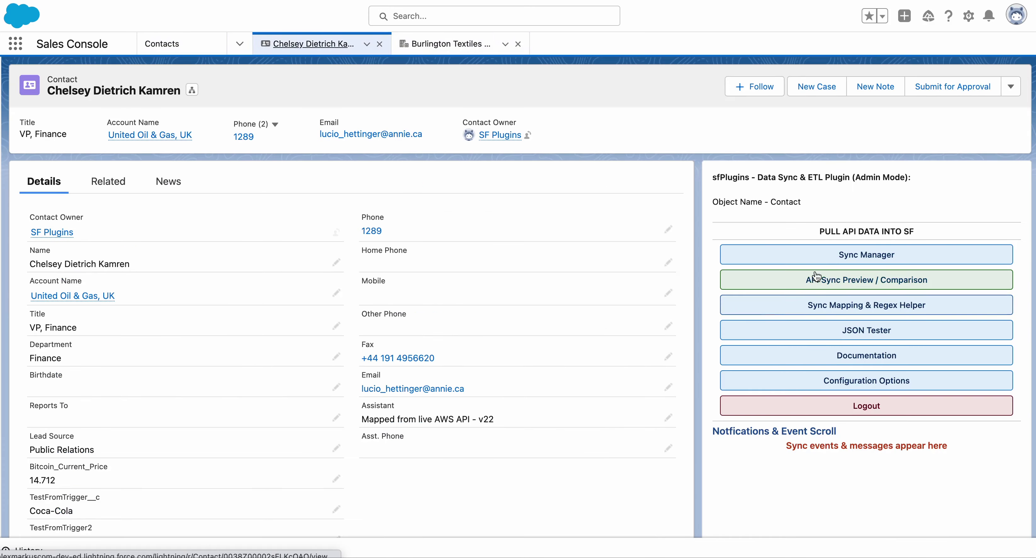
Turn off API Debug for the "** TYP ARRAY - PUSH DEMO" mapping, save the update, and close the sync options
{"action": "left_click", "coordinate": [822, 261]}
{"action": "left_click", "coordinate": [626, 216]}
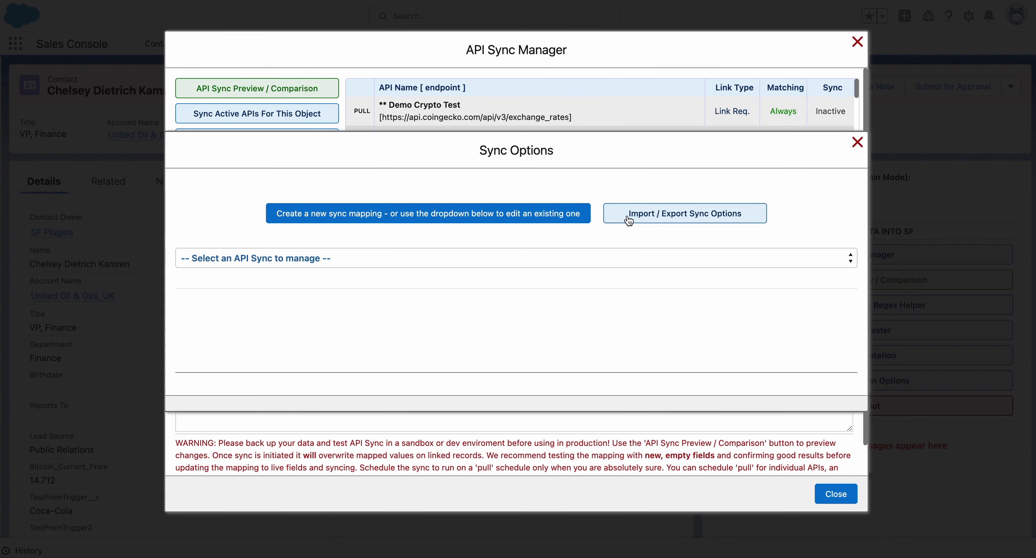
{"action": "left_click", "coordinate": [436, 262]}
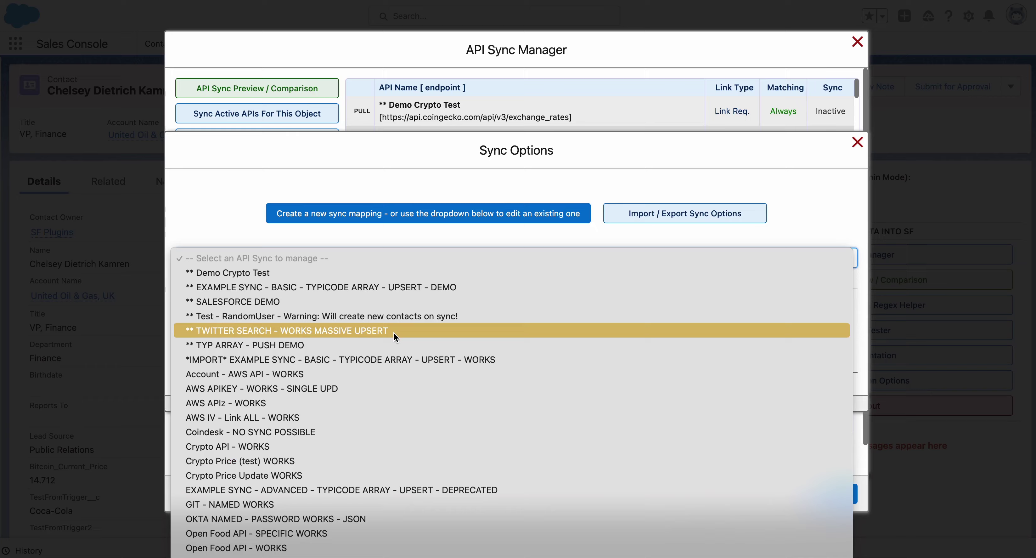
{"action": "left_click", "coordinate": [395, 346]}
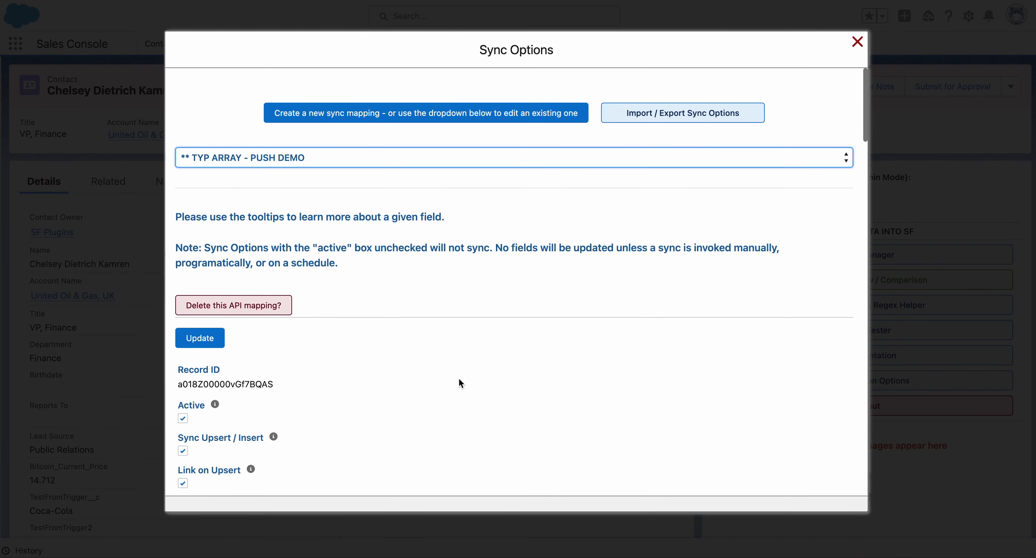
{"action": "scroll", "coordinate": [499, 316], "scroll_direction": "down", "scroll_amount": 15}
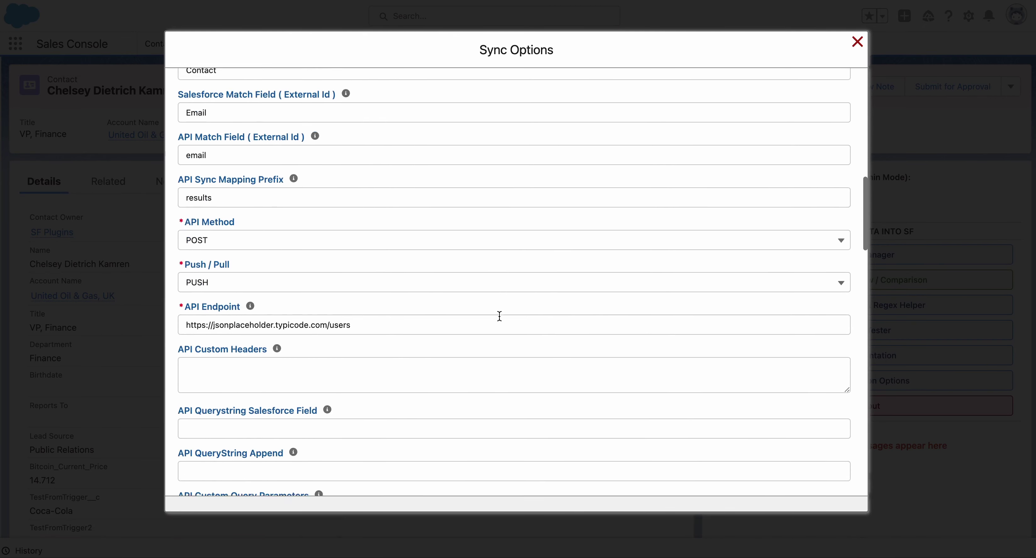
{"action": "scroll", "coordinate": [500, 316], "scroll_direction": "down", "scroll_amount": 15}
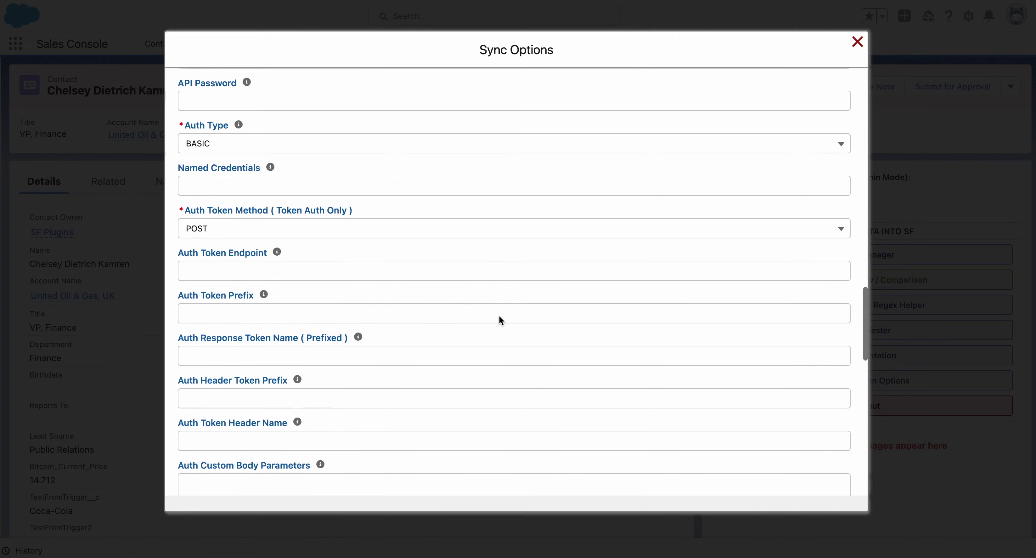
{"action": "scroll", "coordinate": [499, 321], "scroll_direction": "down", "scroll_amount": 15}
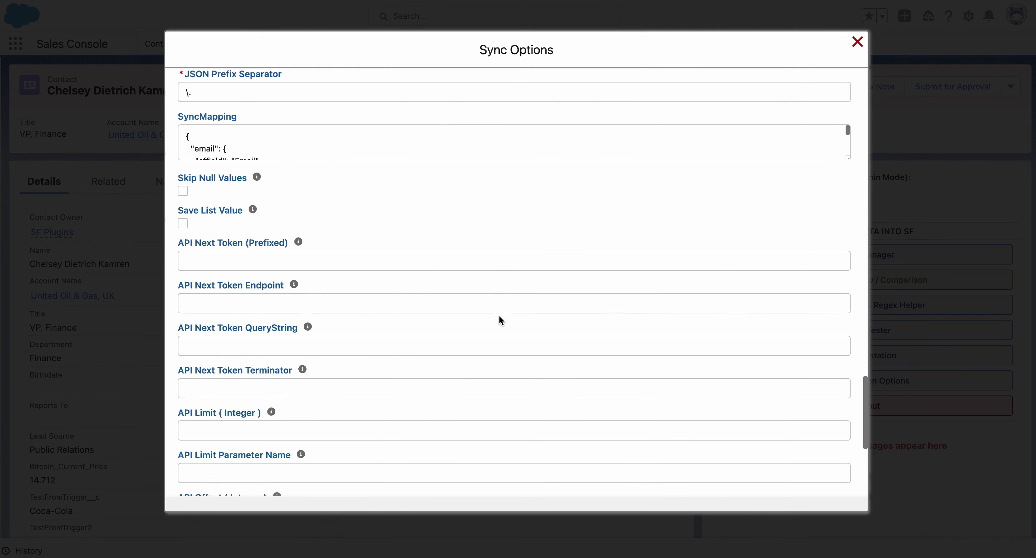
{"action": "scroll", "coordinate": [500, 316], "scroll_direction": "down", "scroll_amount": 3}
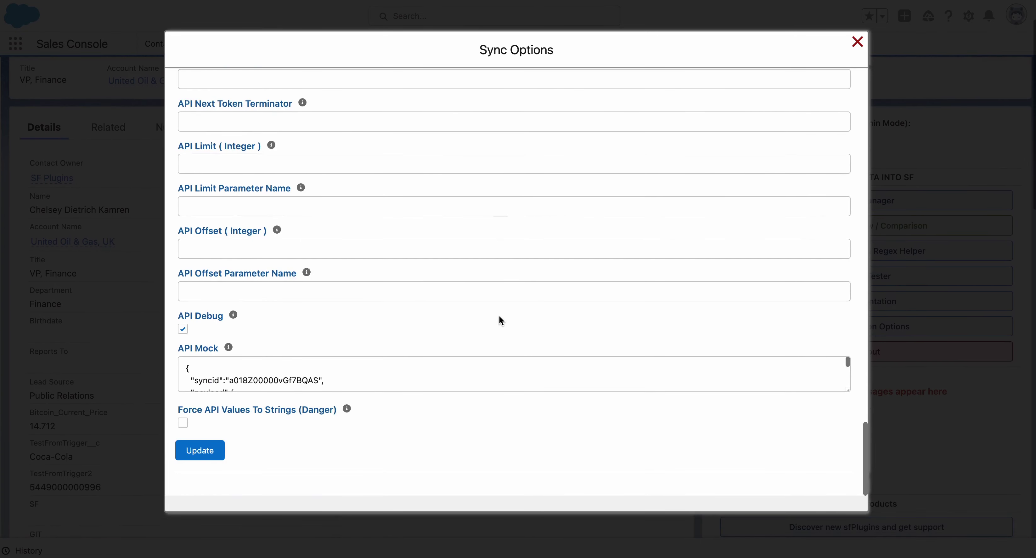
{"action": "left_click", "coordinate": [186, 332]}
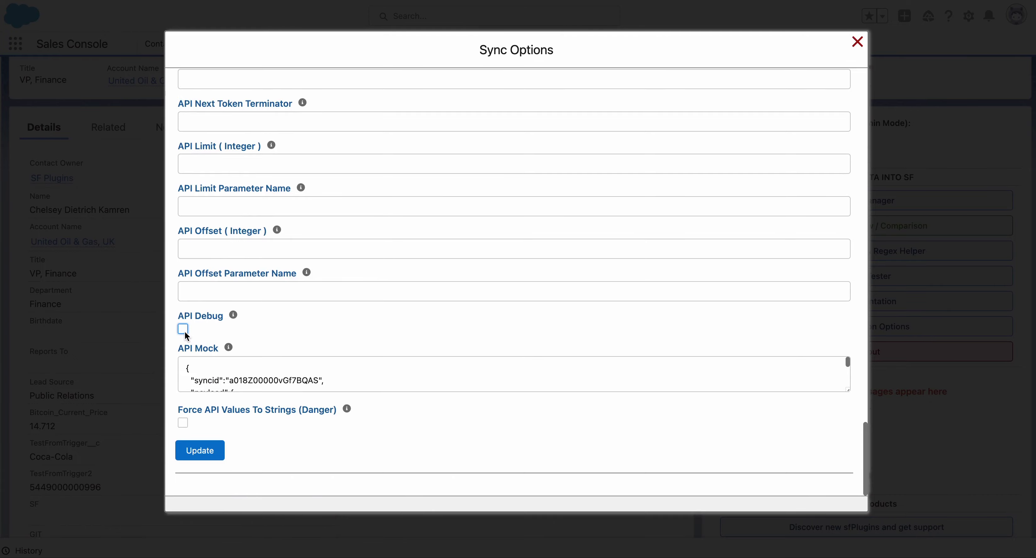
{"action": "left_click", "coordinate": [213, 451]}
{"action": "left_click", "coordinate": [864, 149]}
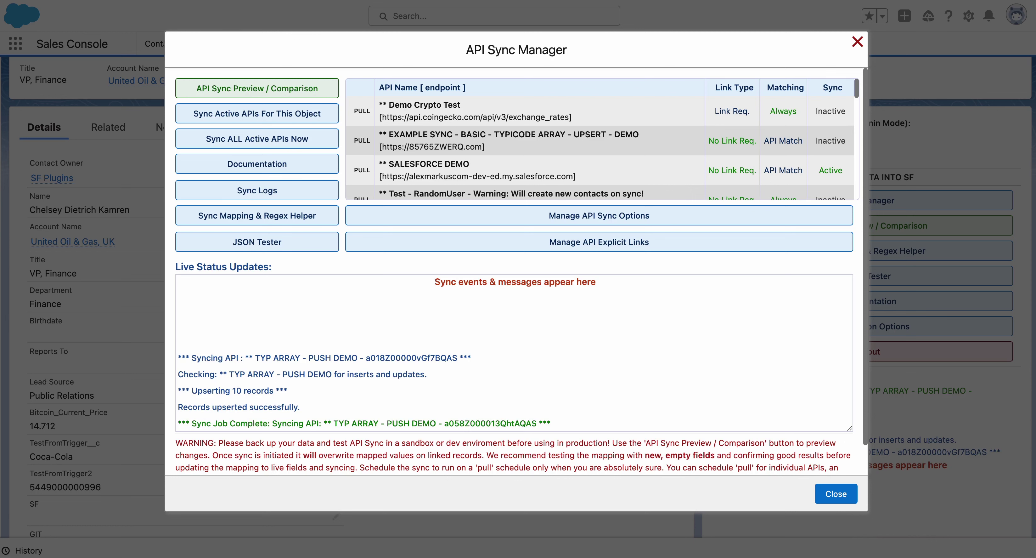
Review the push demo upsert results in the sync logs, and reload the All Contacts list to check the pushed records
{"action": "left_click", "coordinate": [272, 197]}
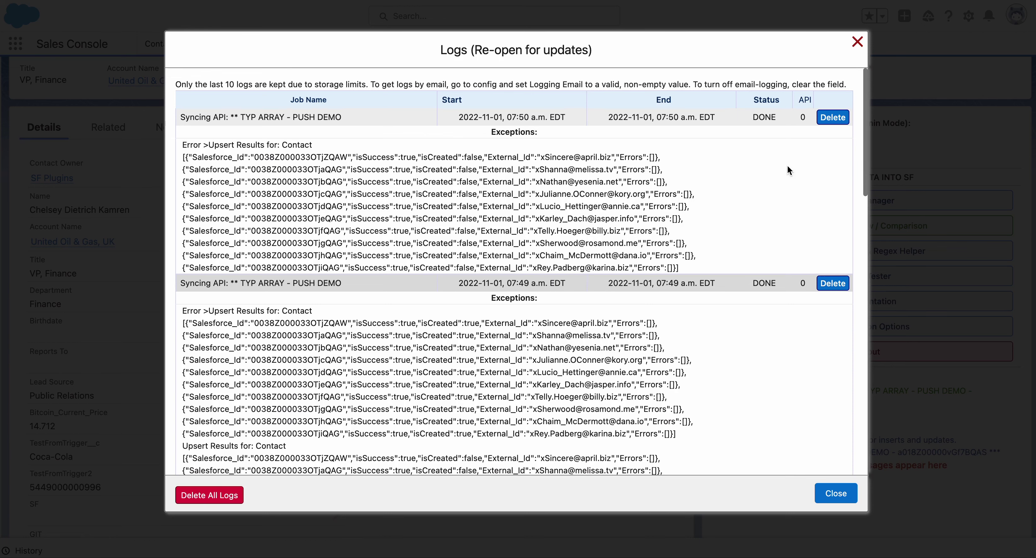
{"action": "left_click", "coordinate": [858, 43]}
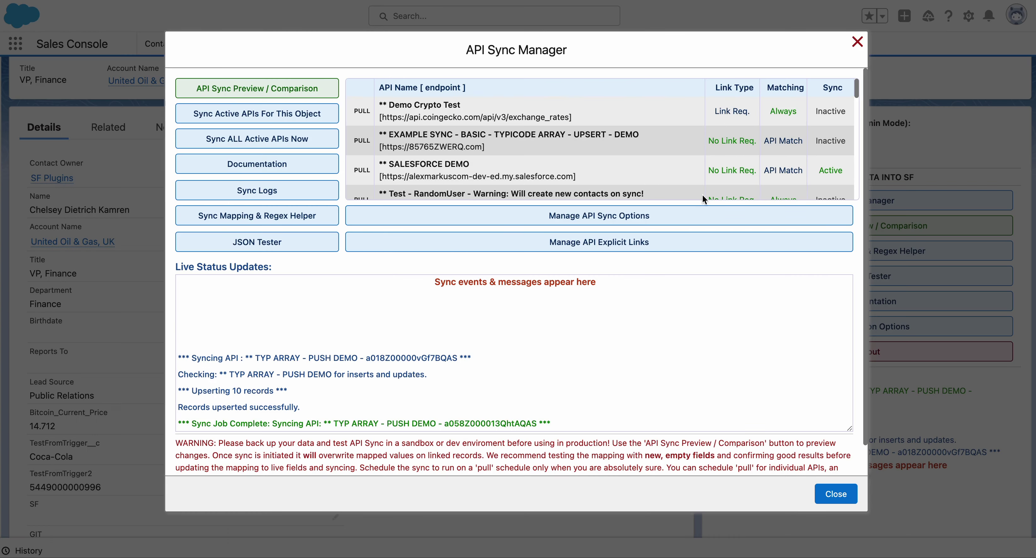
{"action": "left_click", "coordinate": [858, 42]}
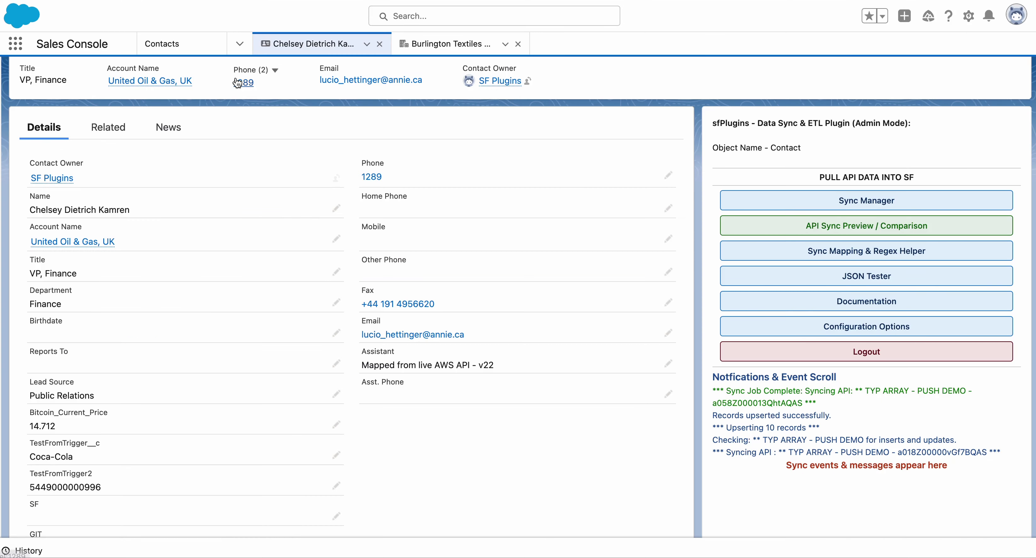
{"action": "left_click", "coordinate": [189, 52]}
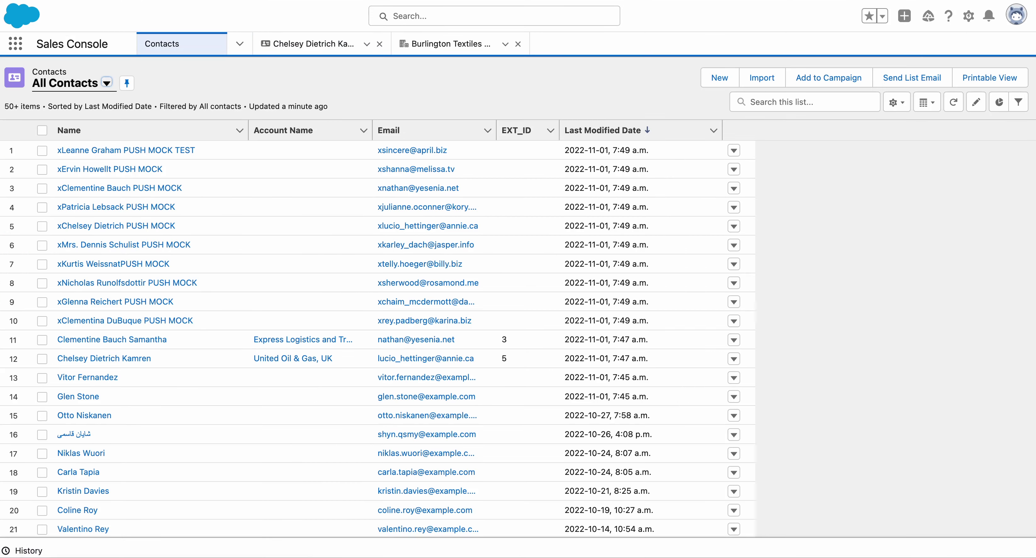
{"action": "key", "text": "super+r"}
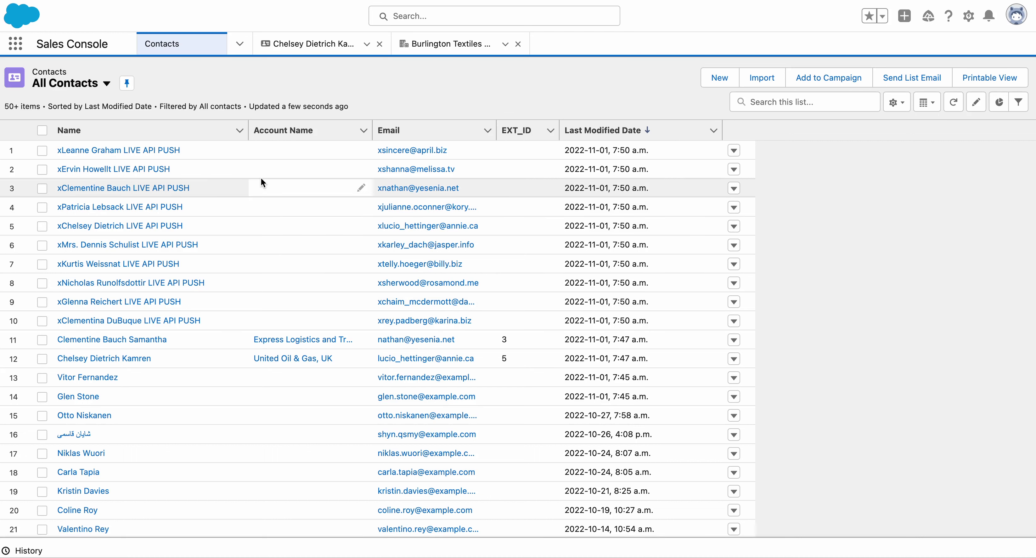
Preview the API sync for the Burlington Textiles account and compare its current name with the incoming API value
{"action": "left_click", "coordinate": [444, 47]}
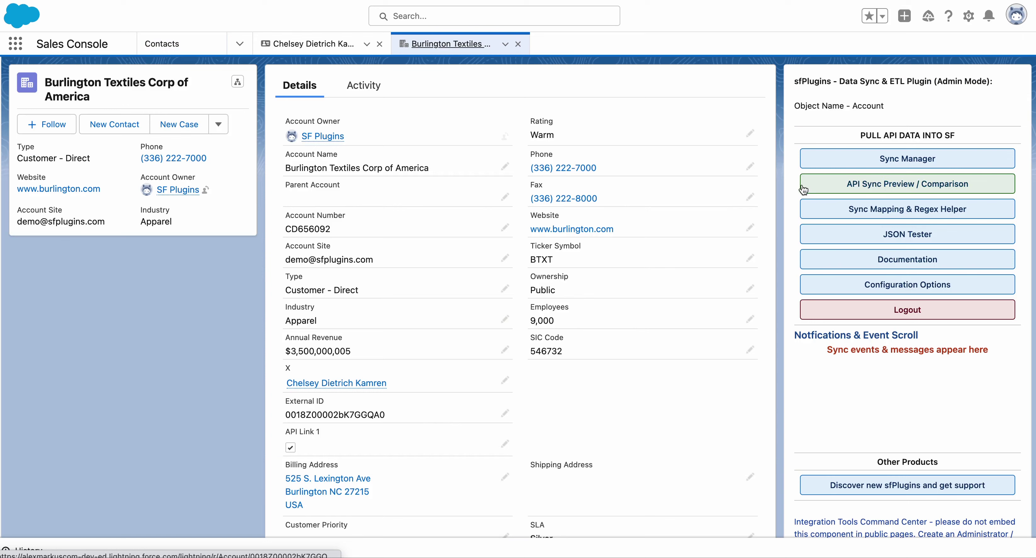
{"action": "left_click", "coordinate": [877, 187]}
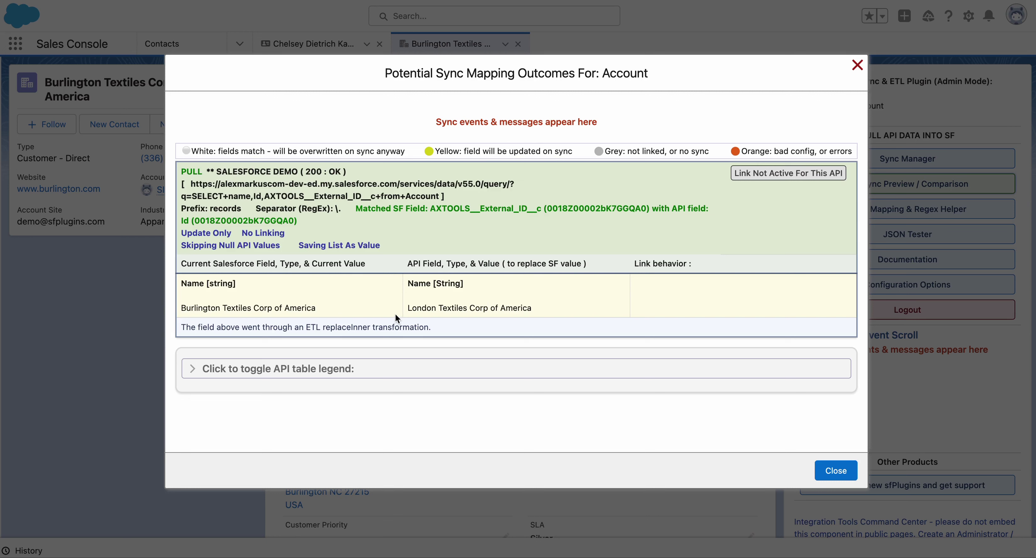
{"action": "left_click_drag", "start_coordinate": [407, 308], "coordinate": [539, 311]}
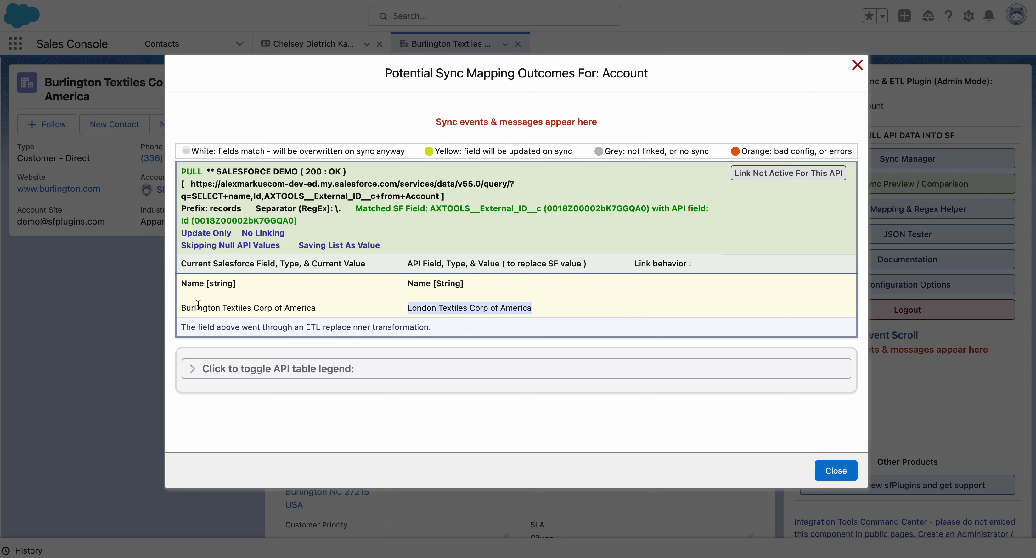
{"action": "left_click_drag", "start_coordinate": [181, 309], "coordinate": [343, 314]}
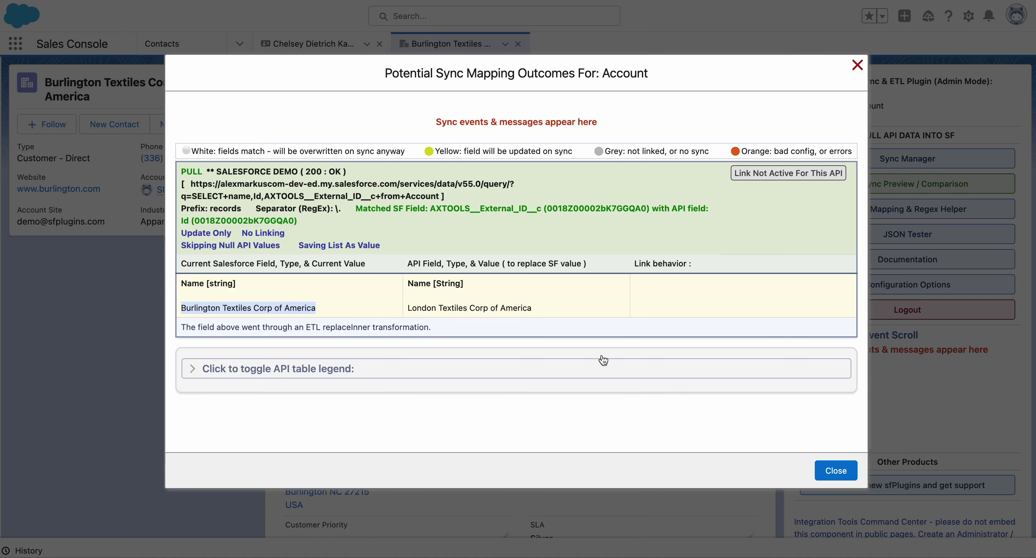
{"action": "left_click", "coordinate": [839, 470]}
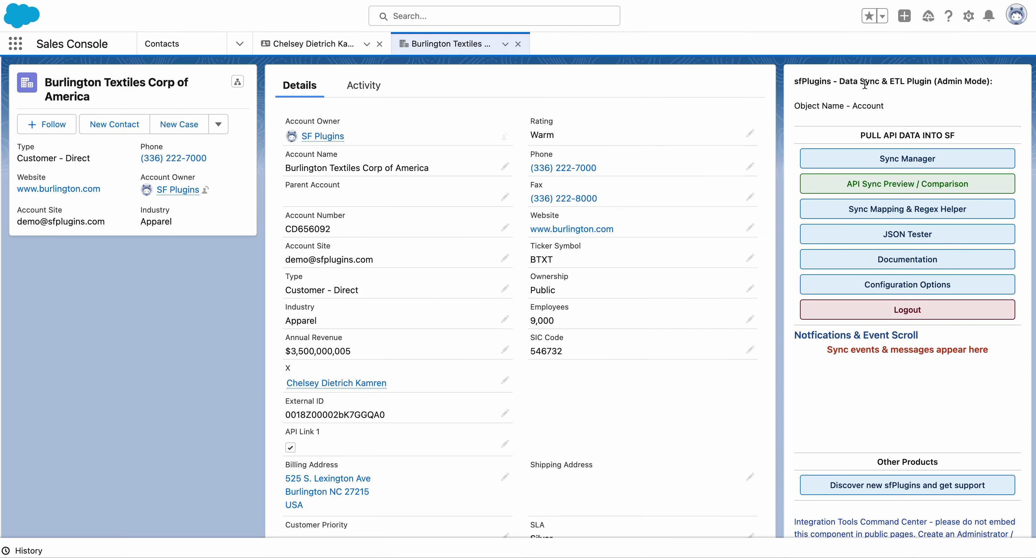
Run the active API syncs for the Account object and check the Account Name on the open record
{"action": "left_click", "coordinate": [907, 158]}
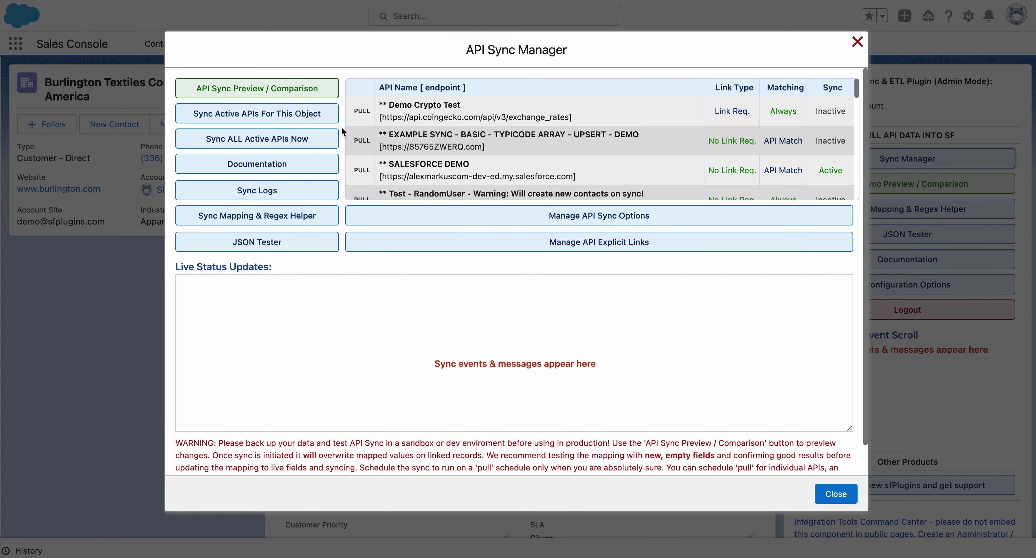
{"action": "left_click", "coordinate": [270, 120]}
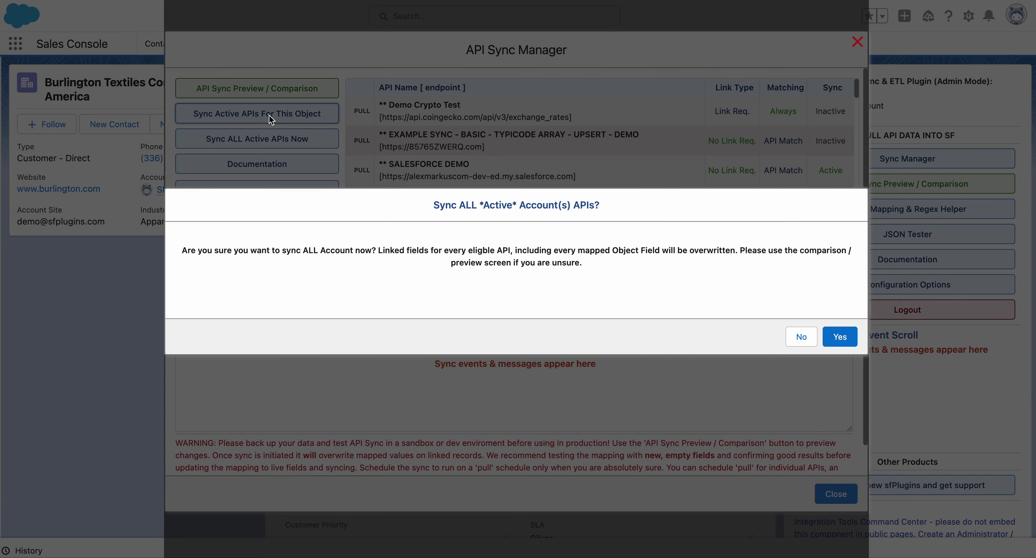
{"action": "left_click", "coordinate": [840, 336]}
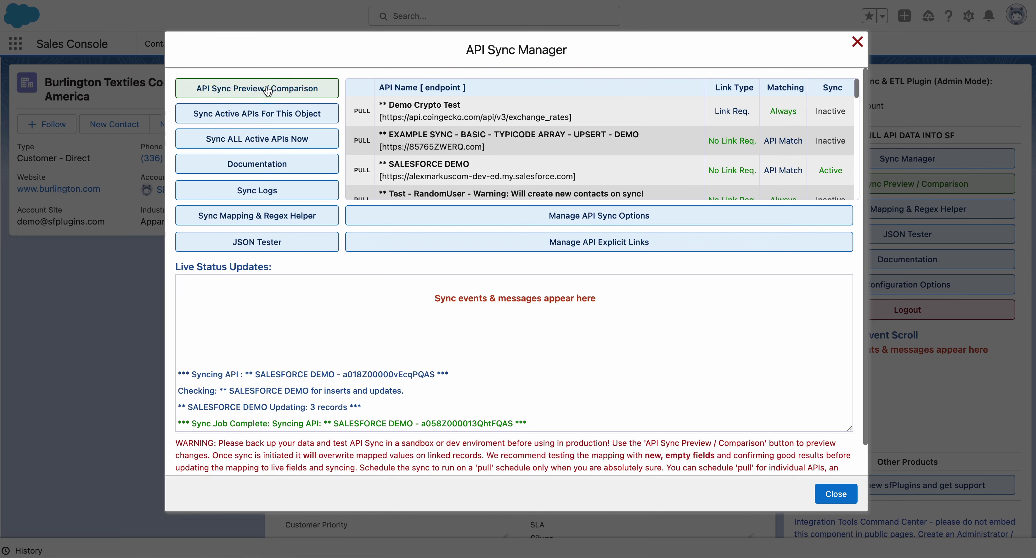
{"action": "left_click", "coordinate": [858, 42]}
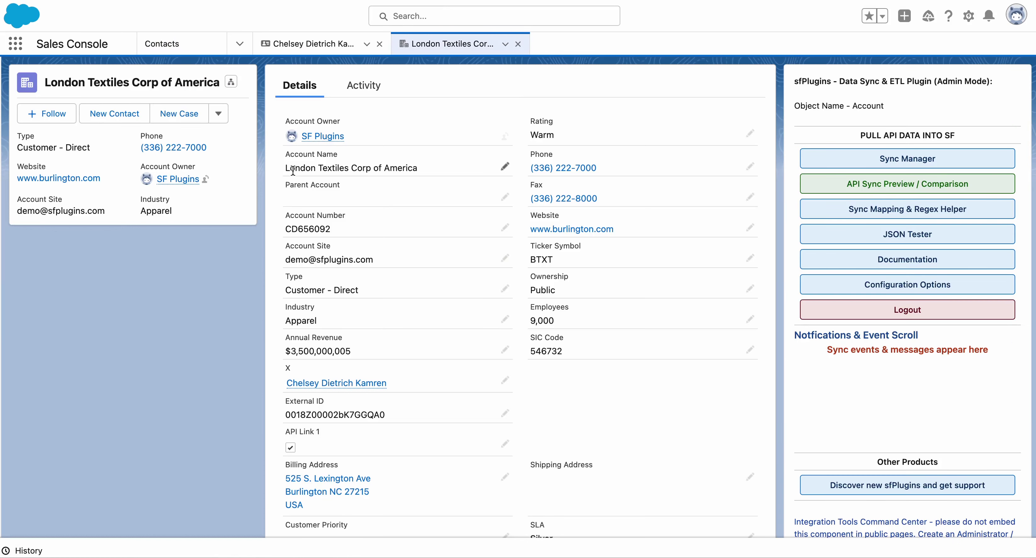
{"action": "left_click_drag", "start_coordinate": [285, 171], "coordinate": [407, 170]}
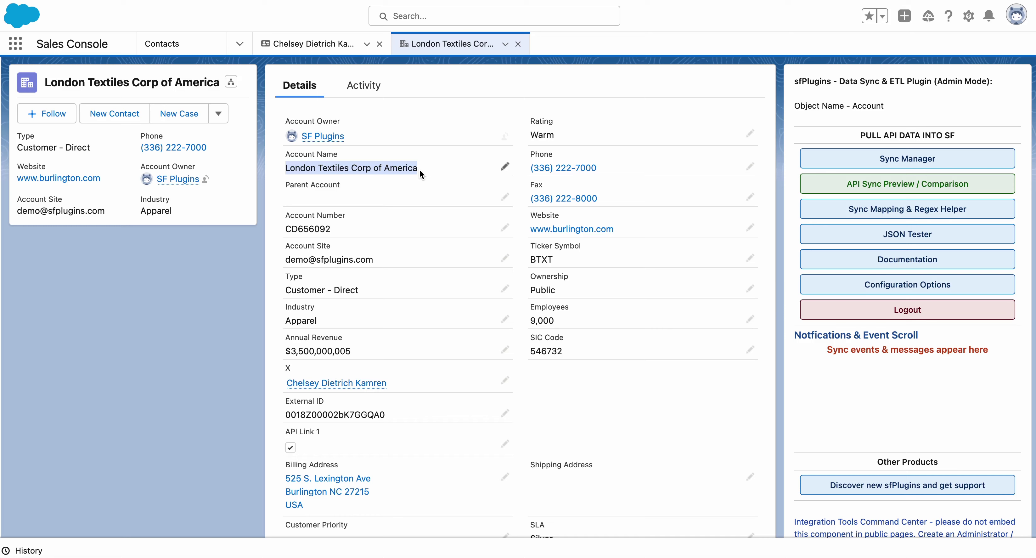
{"action": "left_click", "coordinate": [937, 158]}
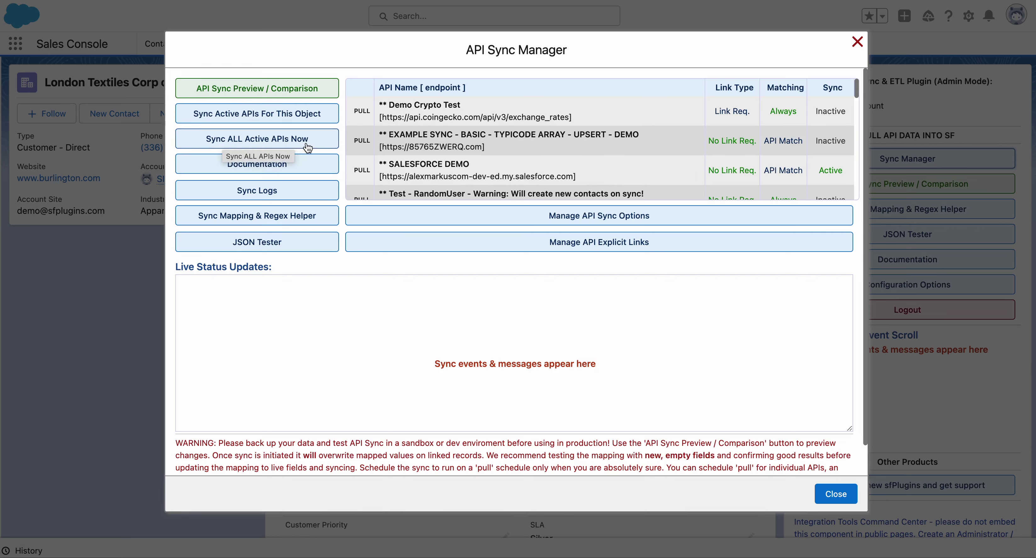
{"action": "left_click", "coordinate": [858, 43]}
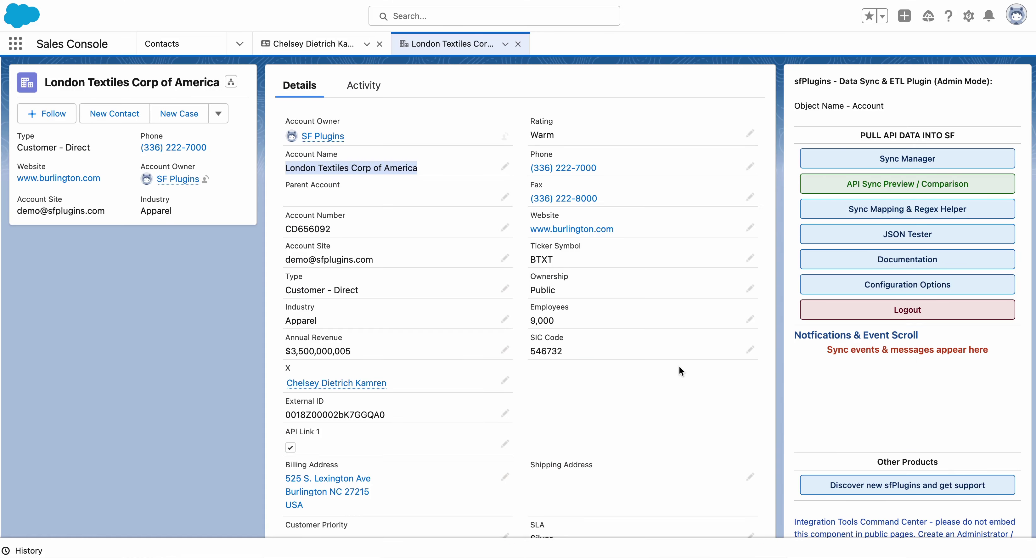